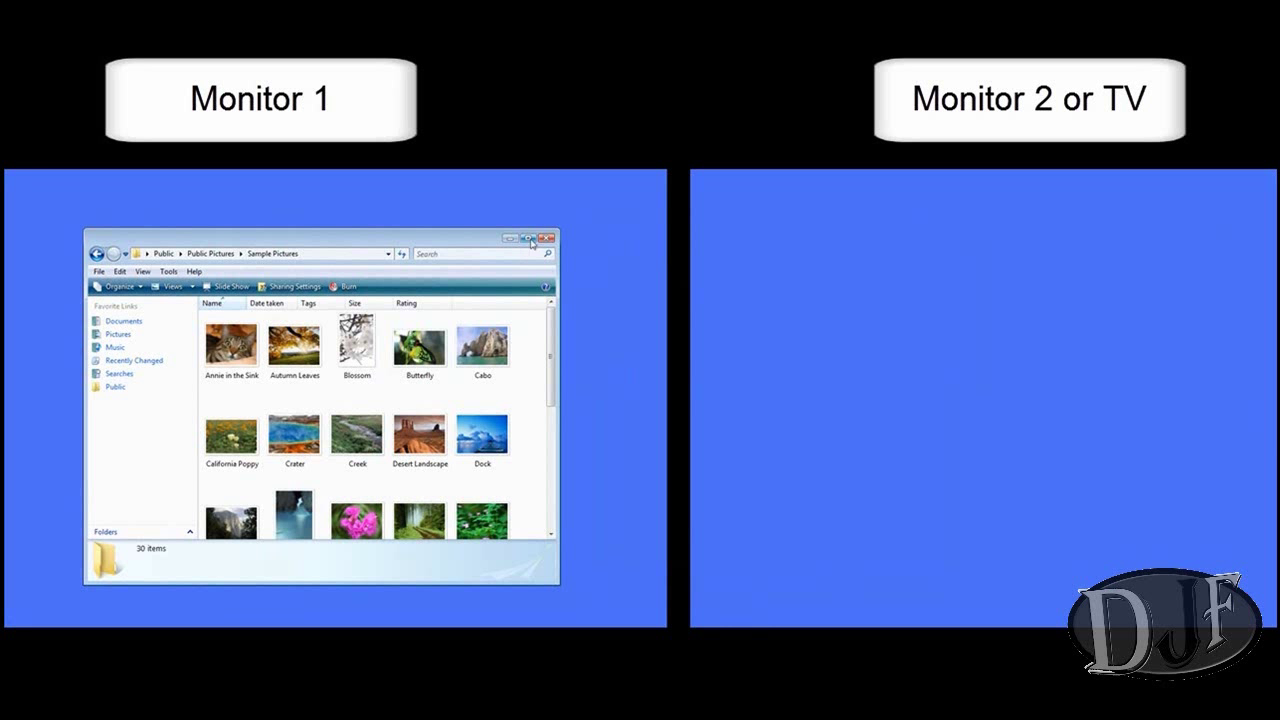
# Step: Close the Sample Pictures window on the first monitor
pyautogui.click(550, 239)
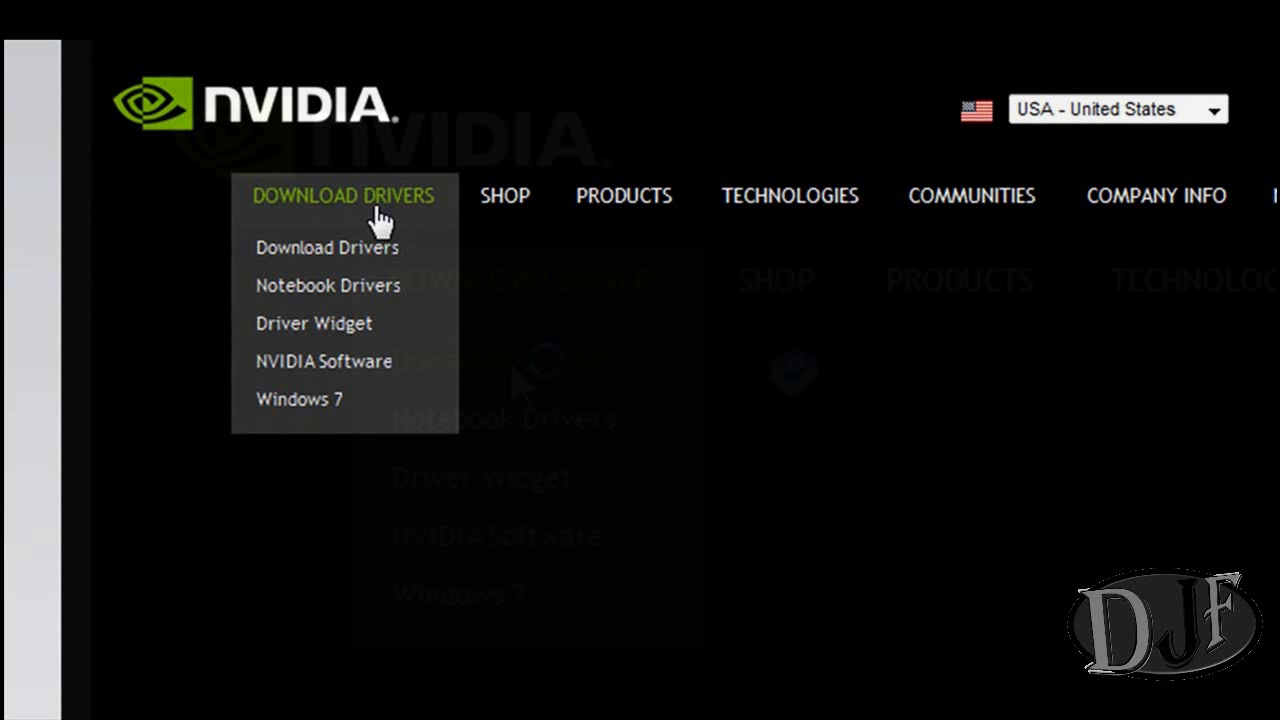
# Step: Open the NVIDIA driver download page and search for drivers for the GeForce 8 Series
pyautogui.click(334, 251)
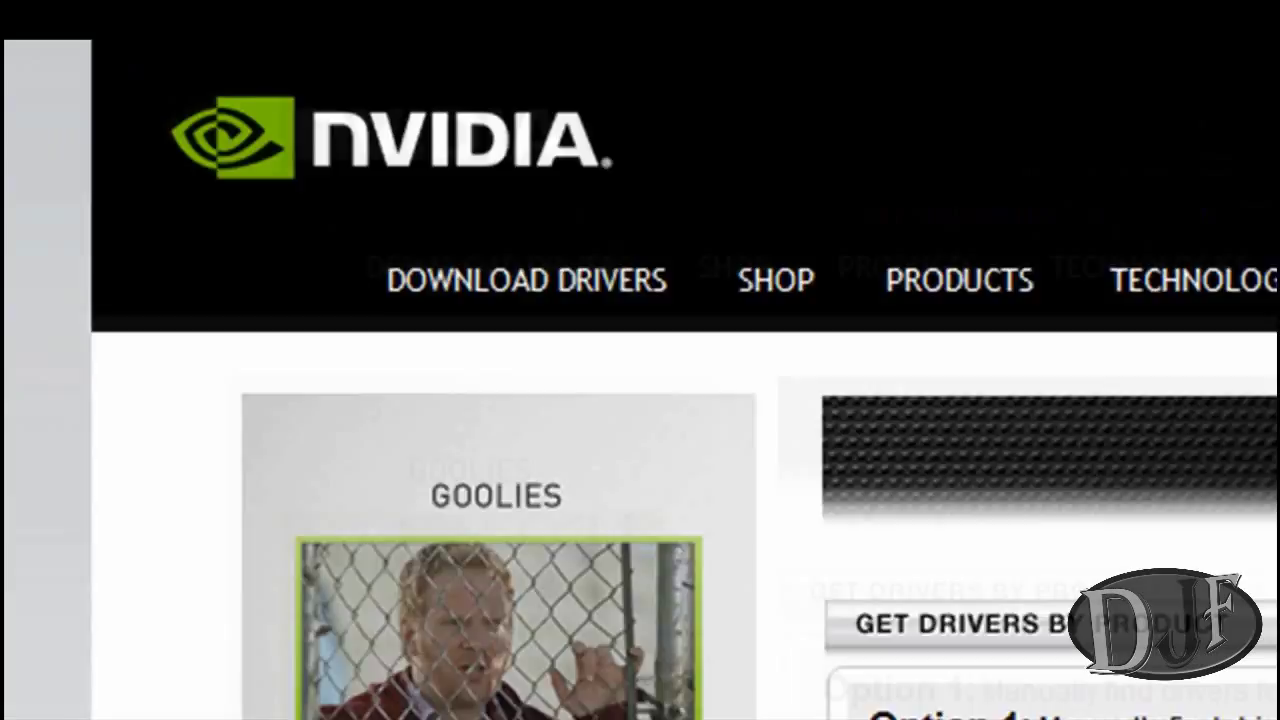
pyautogui.click(962, 444)
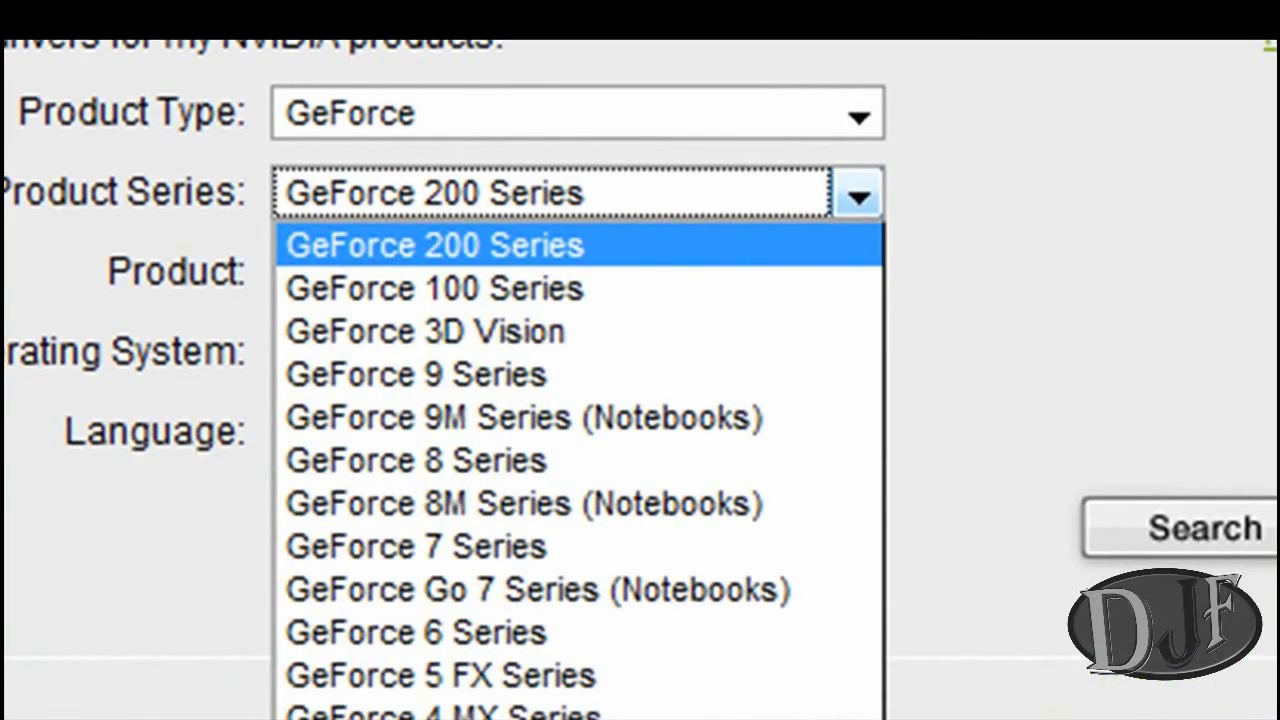
pyautogui.click(434, 245)
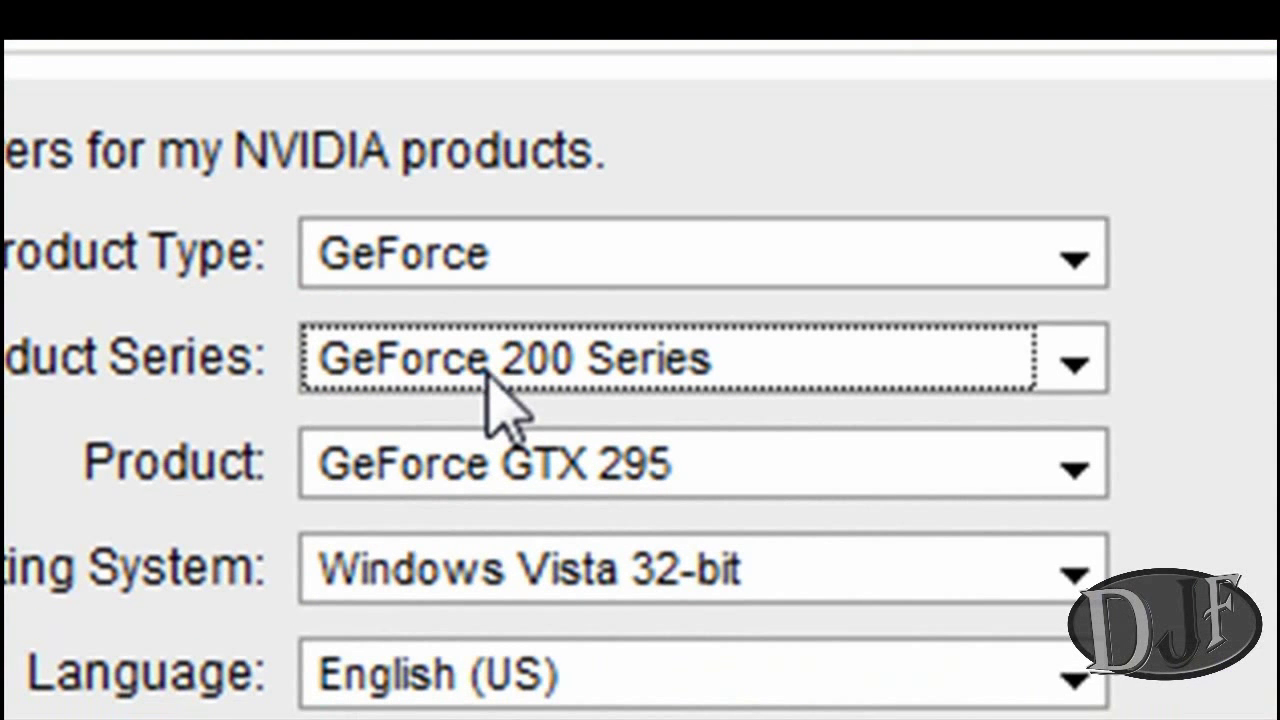
pyautogui.click(1066, 364)
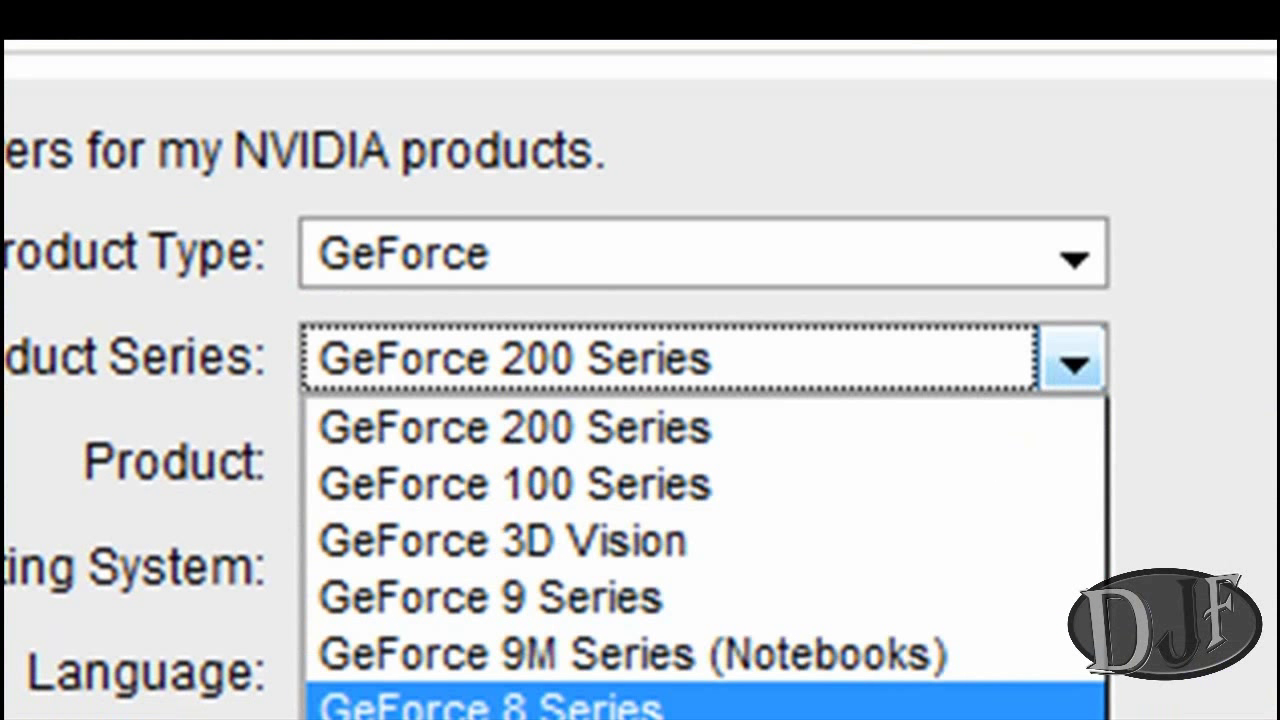
pyautogui.click(493, 706)
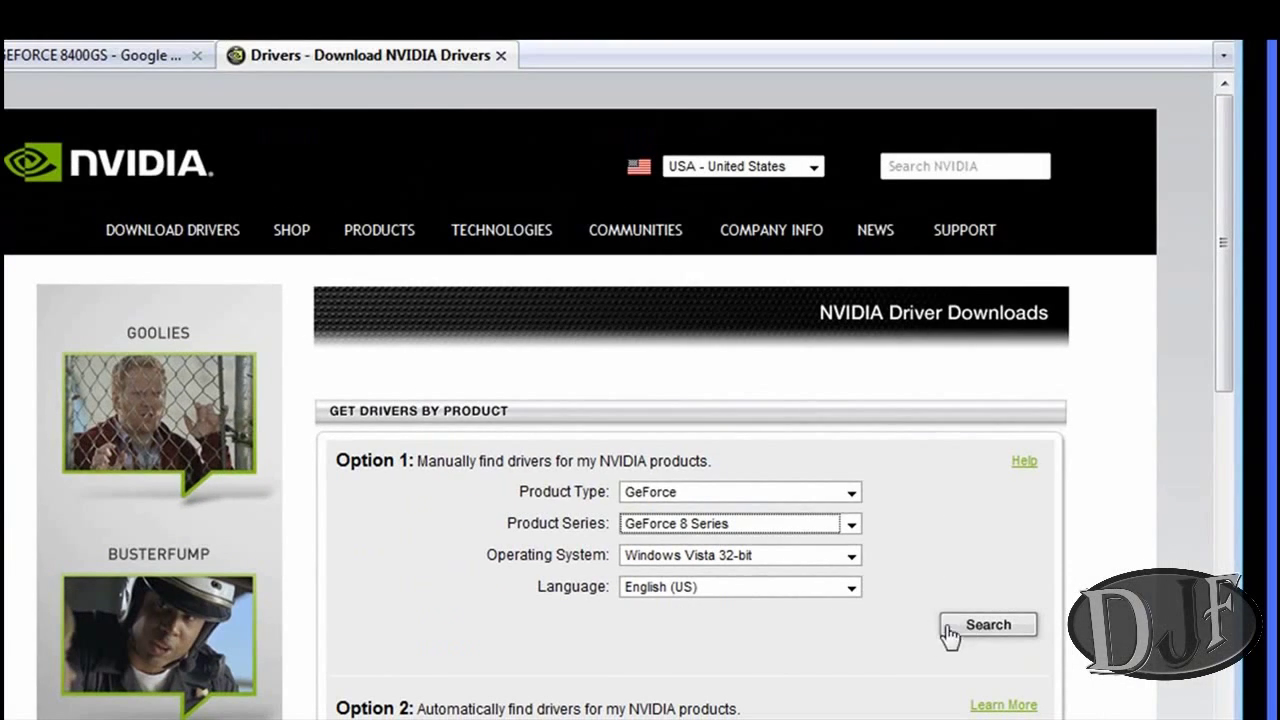
pyautogui.click(966, 628)
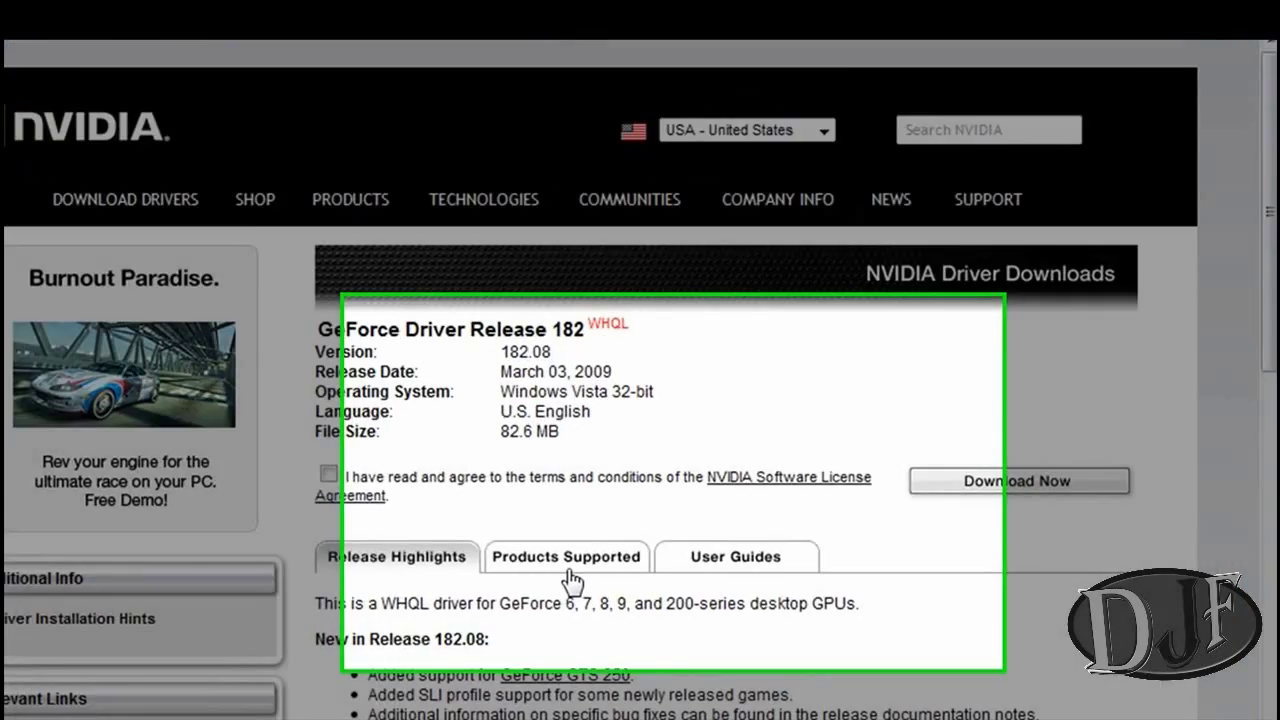
# Step: Review the list of products supported by GeForce driver release 182.08
pyautogui.click(566, 575)
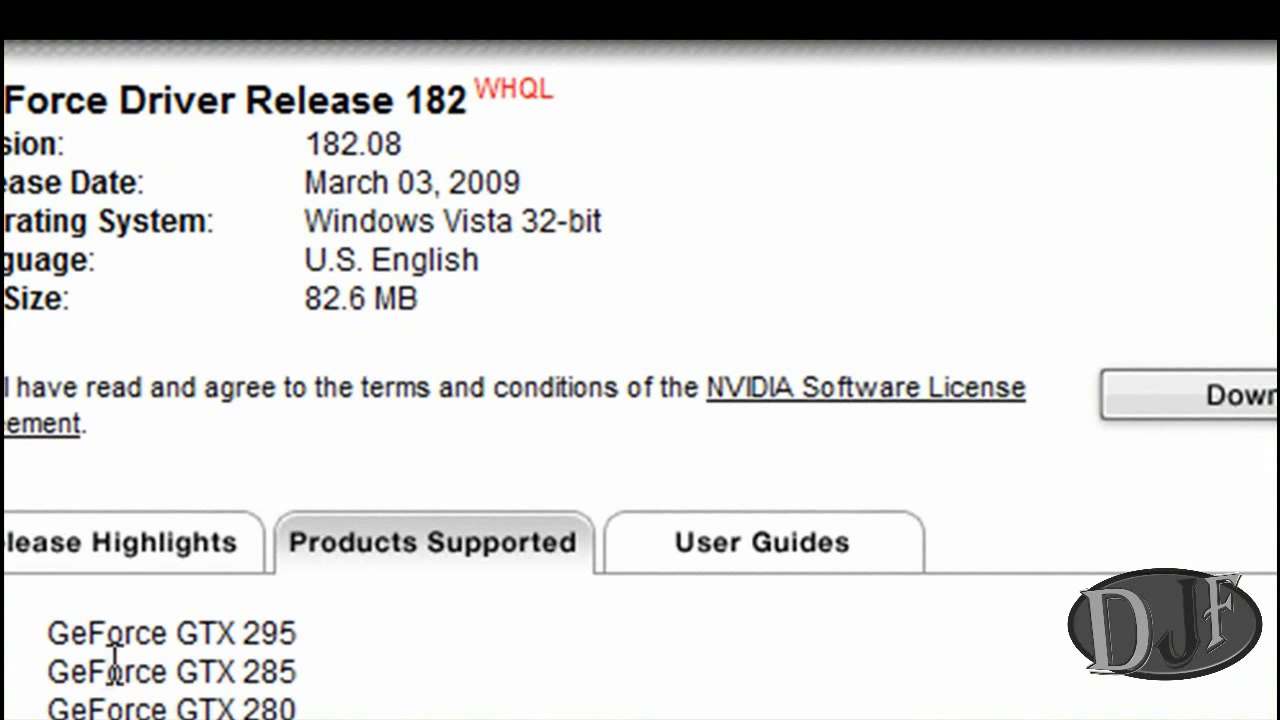
pyautogui.scroll(-5, 115, 660)
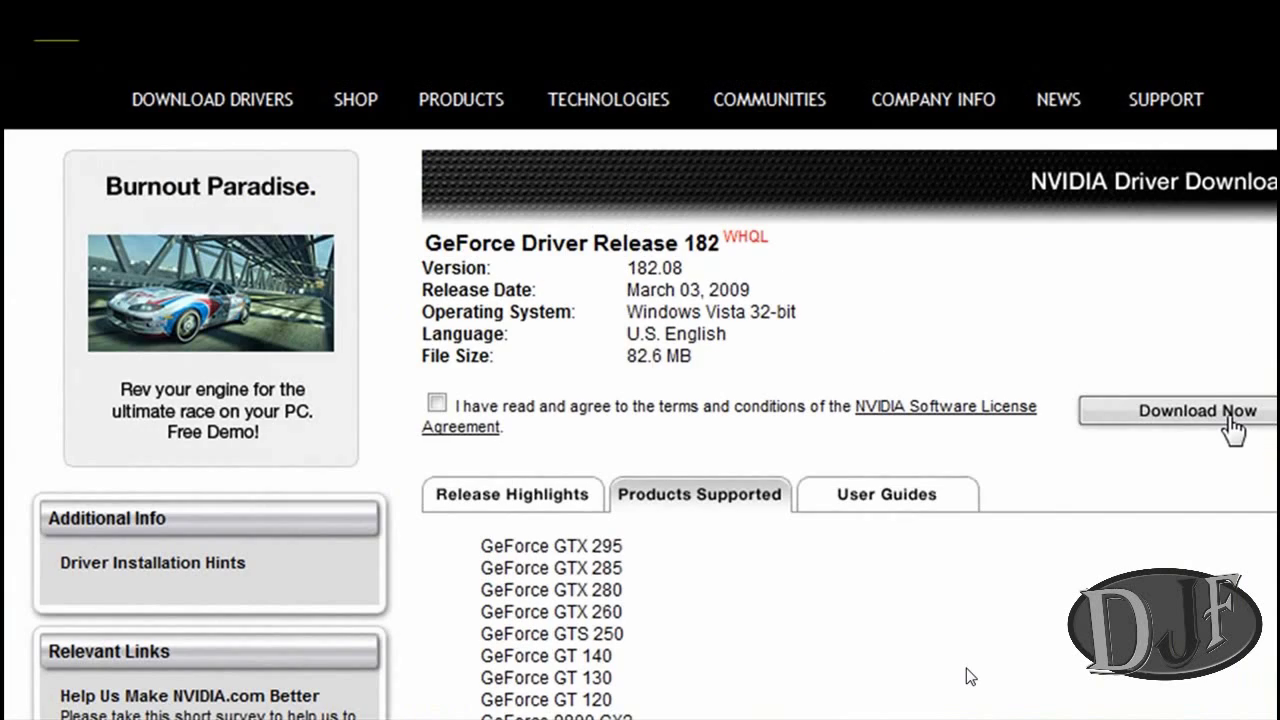
# Step: Agree to the NVIDIA Software License Agreement and request the download of GeForce driver 182.08
pyautogui.click(1199, 416)
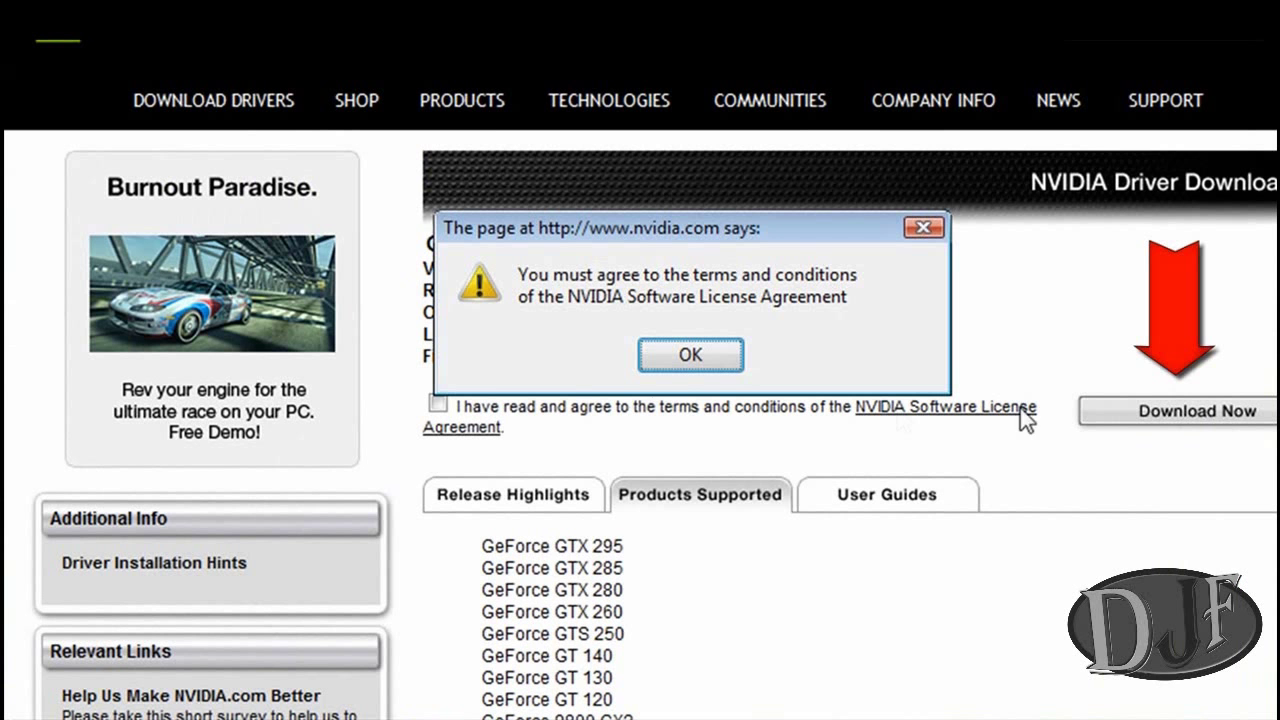
pyautogui.click(718, 358)
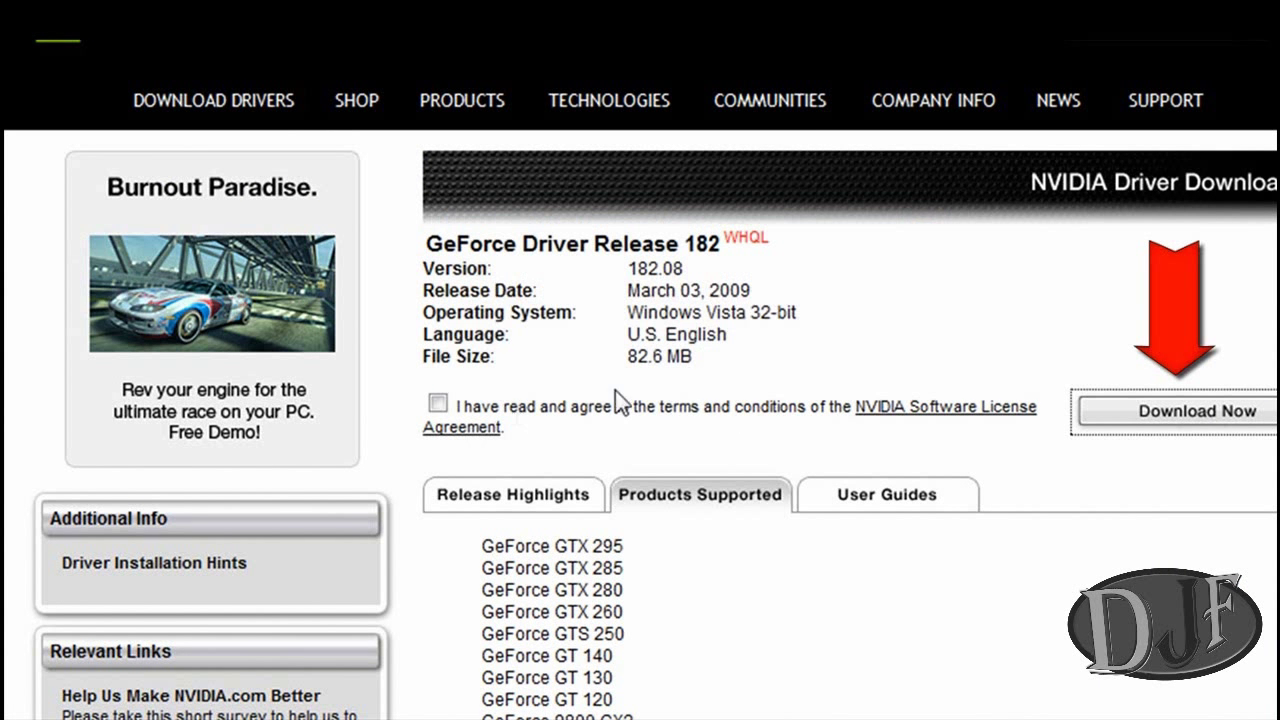
pyautogui.click(437, 403)
pyautogui.click(1094, 416)
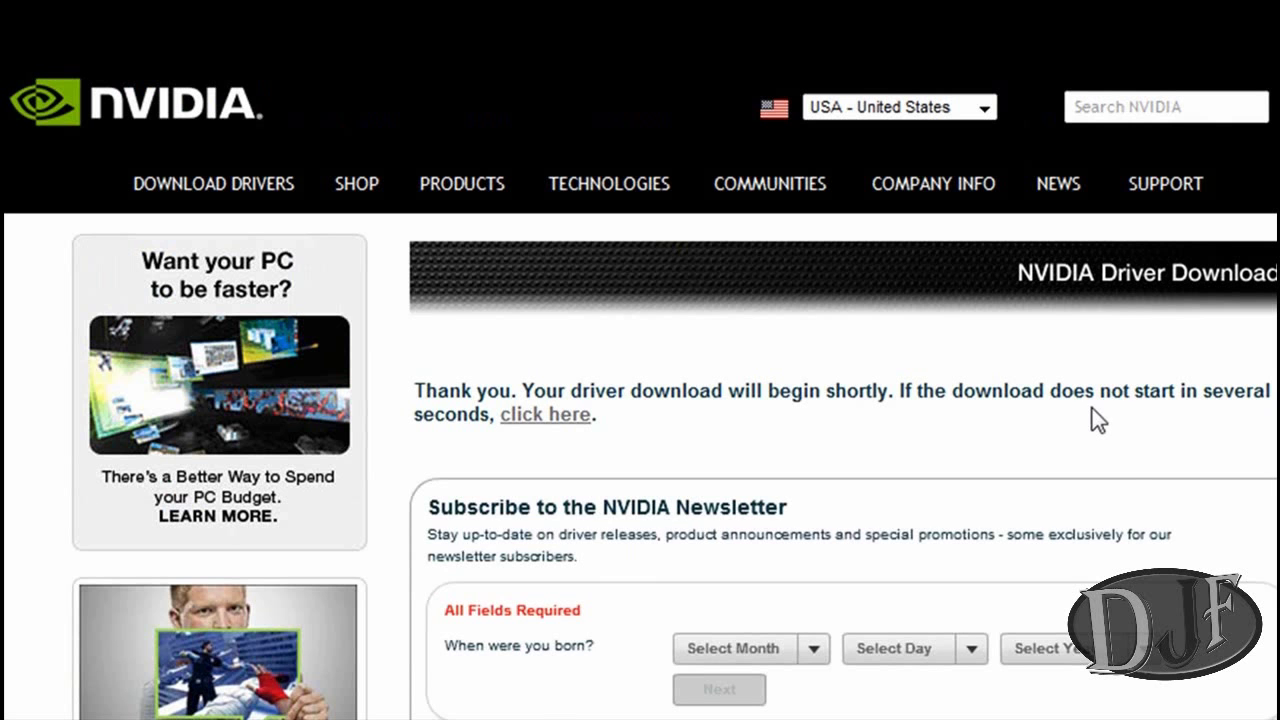
pyautogui.scroll(-3, 1205, 515)
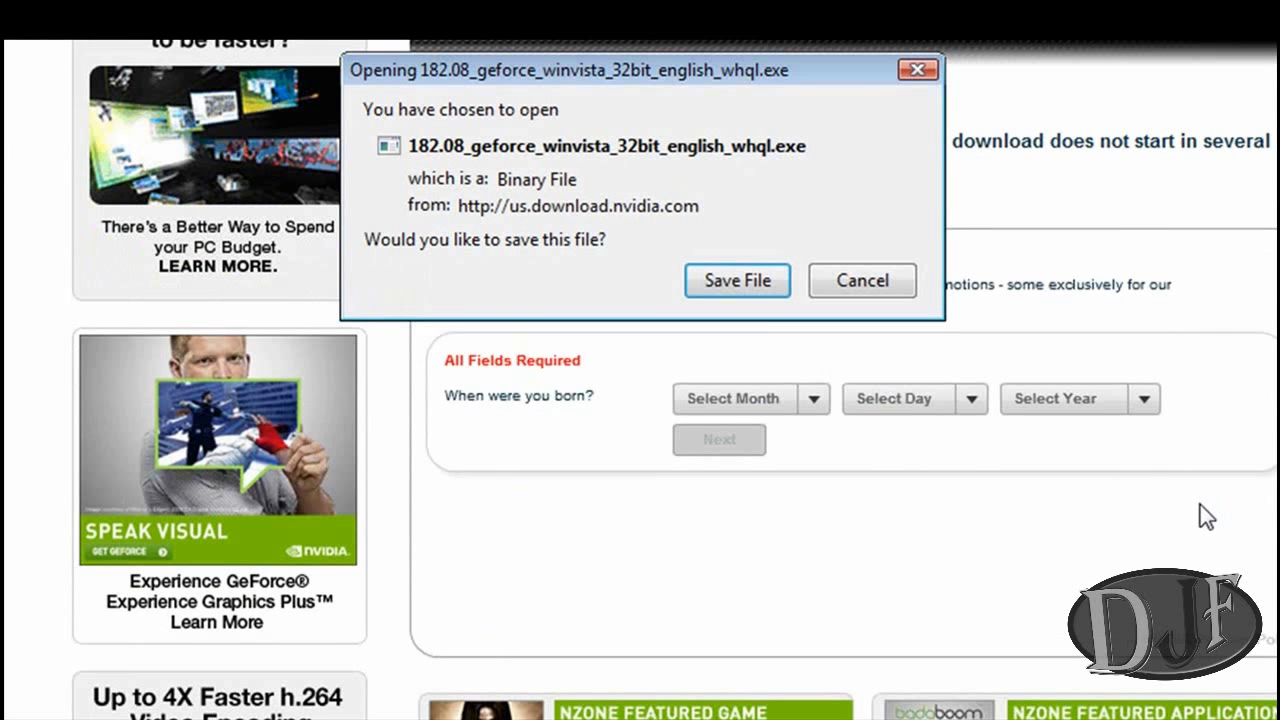
# Step: Start saving the 182.08 driver installer, cancel the save, and close the browser
pyautogui.click(758, 284)
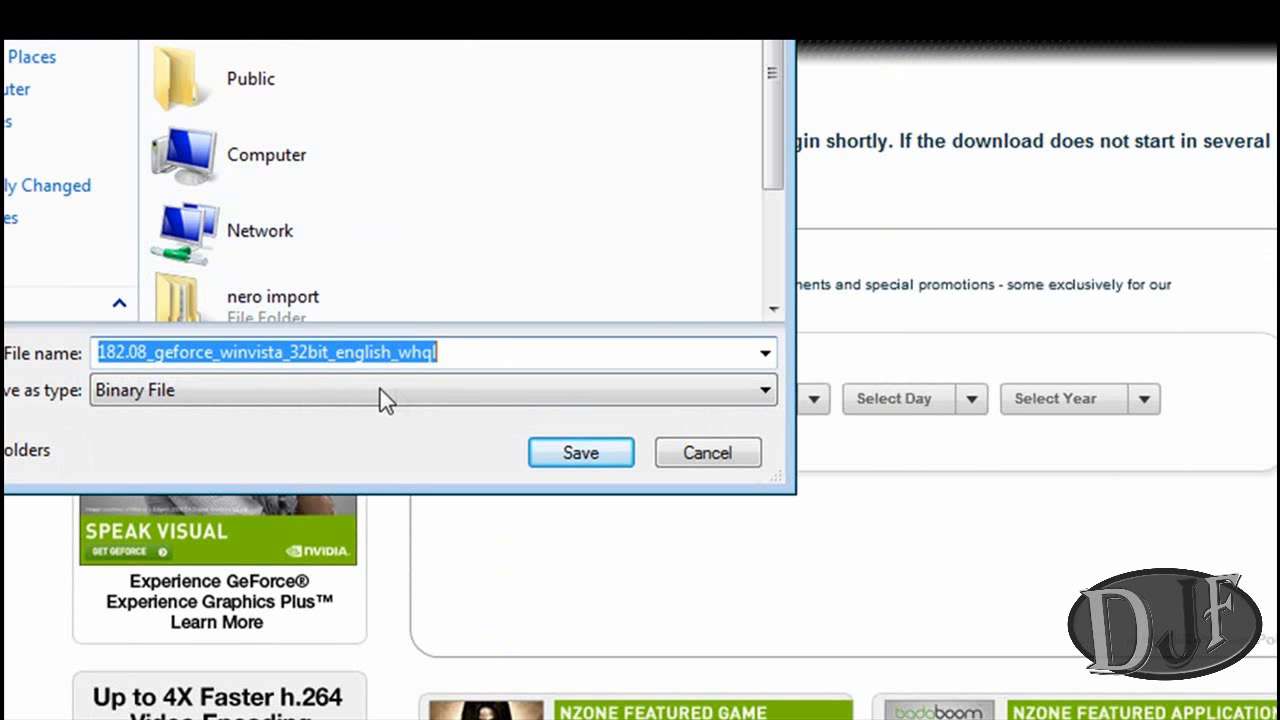
pyautogui.click(690, 455)
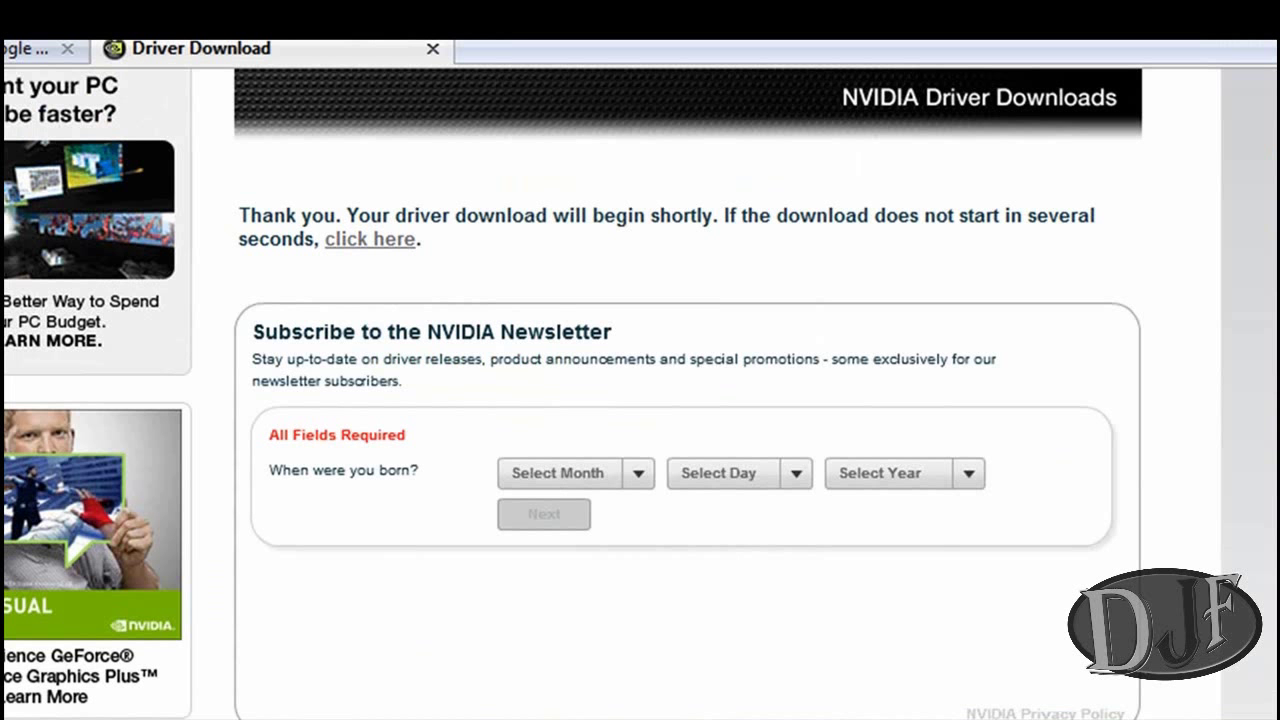
pyautogui.hotkey('alt', 'F4')
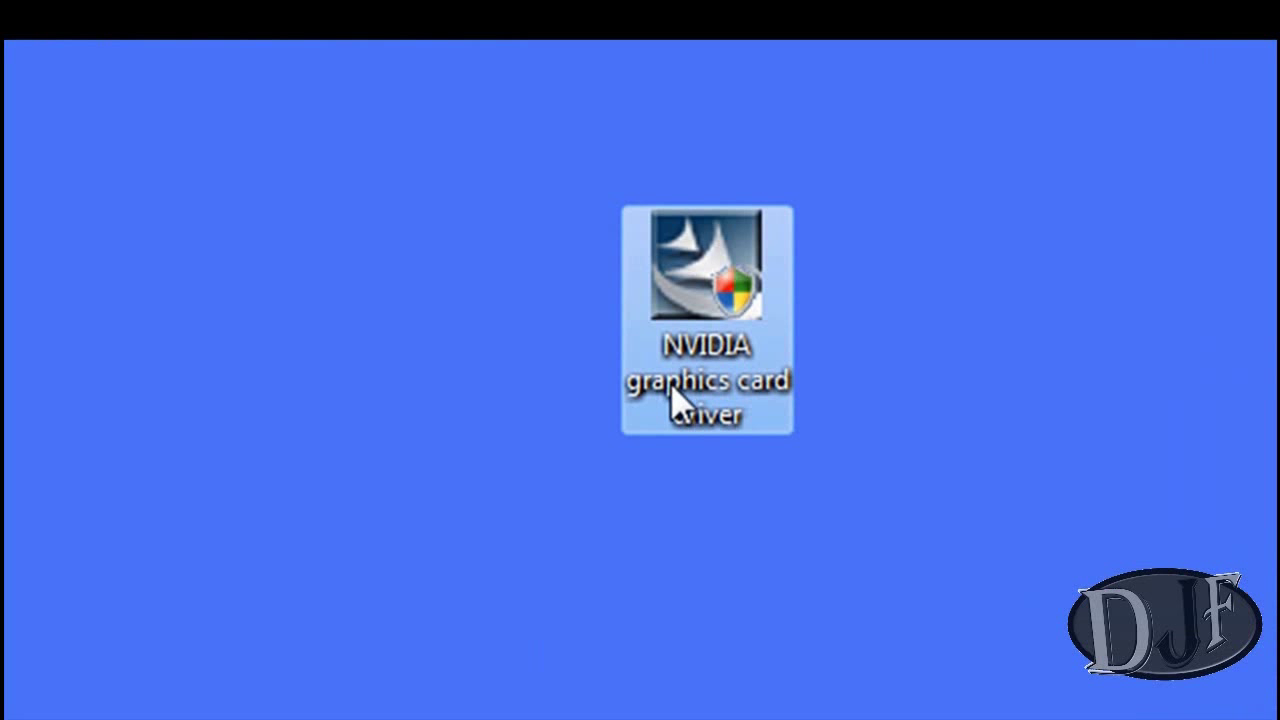
# Step: Bring up the available actions for the NVIDIA graphics card driver installer on the desktop
pyautogui.rightClick(668, 362)
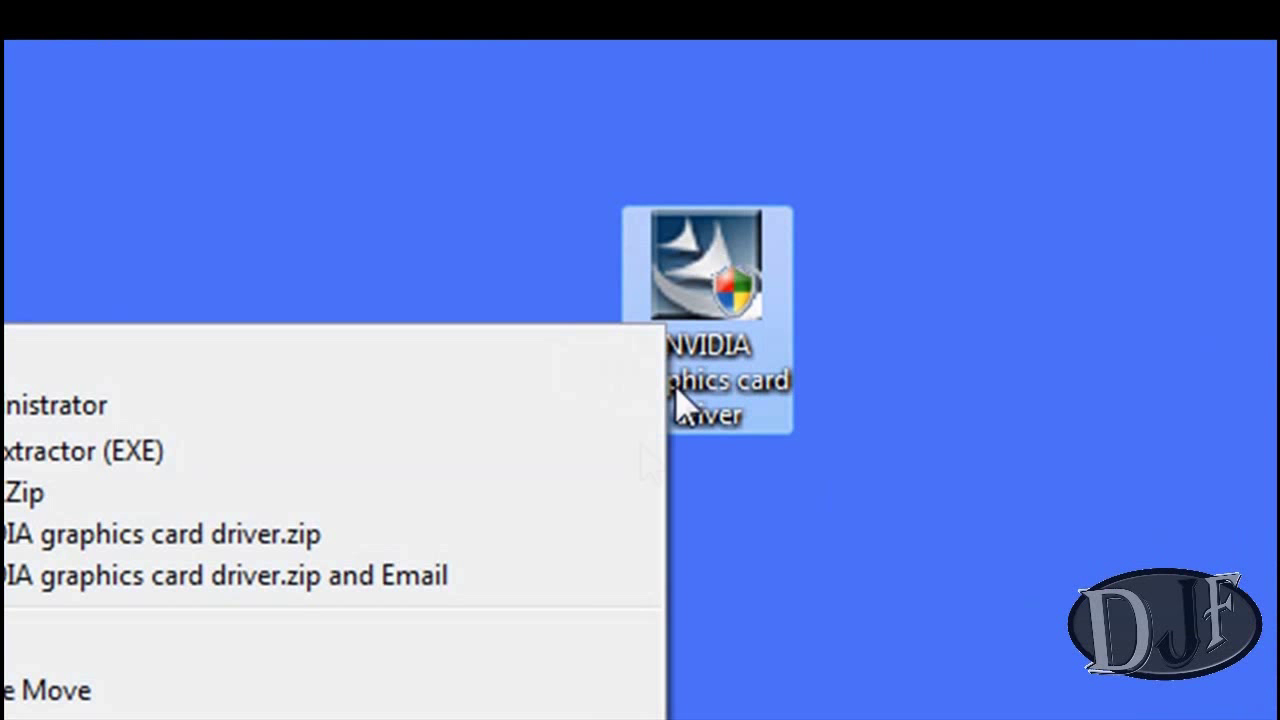
pyautogui.click(506, 220)
pyautogui.click(655, 280)
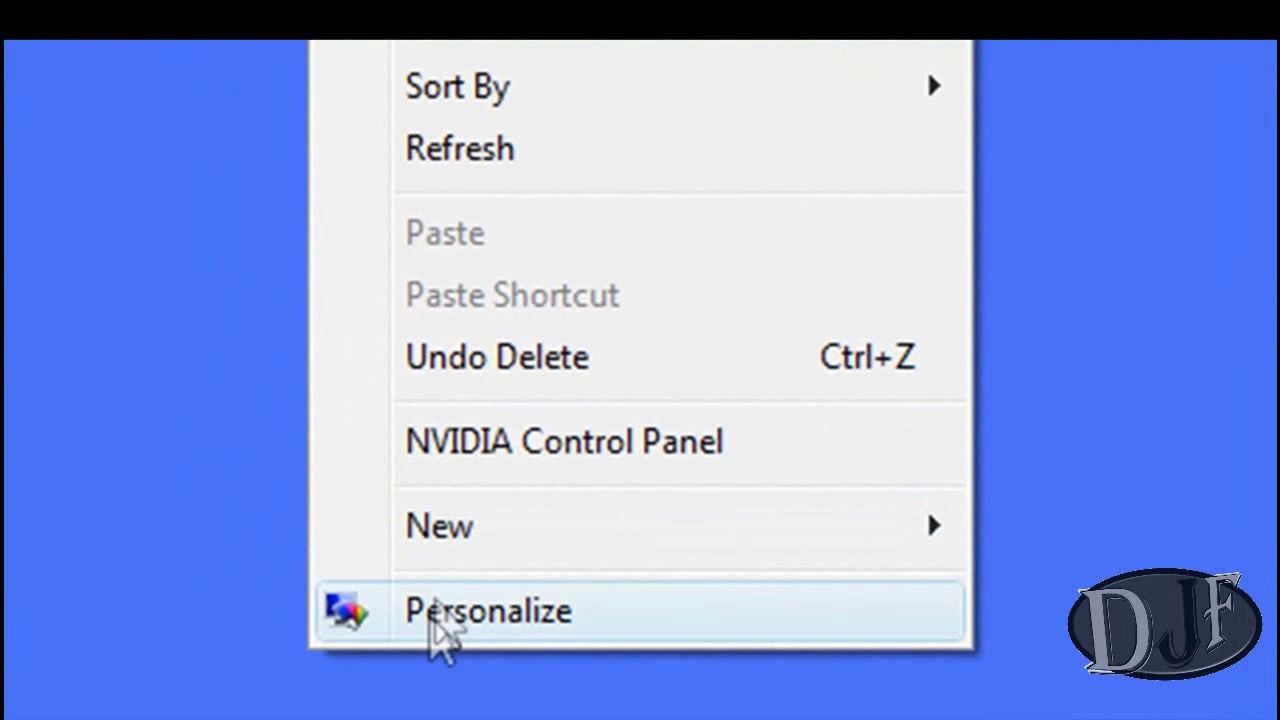
# Step: Open the desktop's Personalization settings and go to Display Settings
pyautogui.click(440, 614)
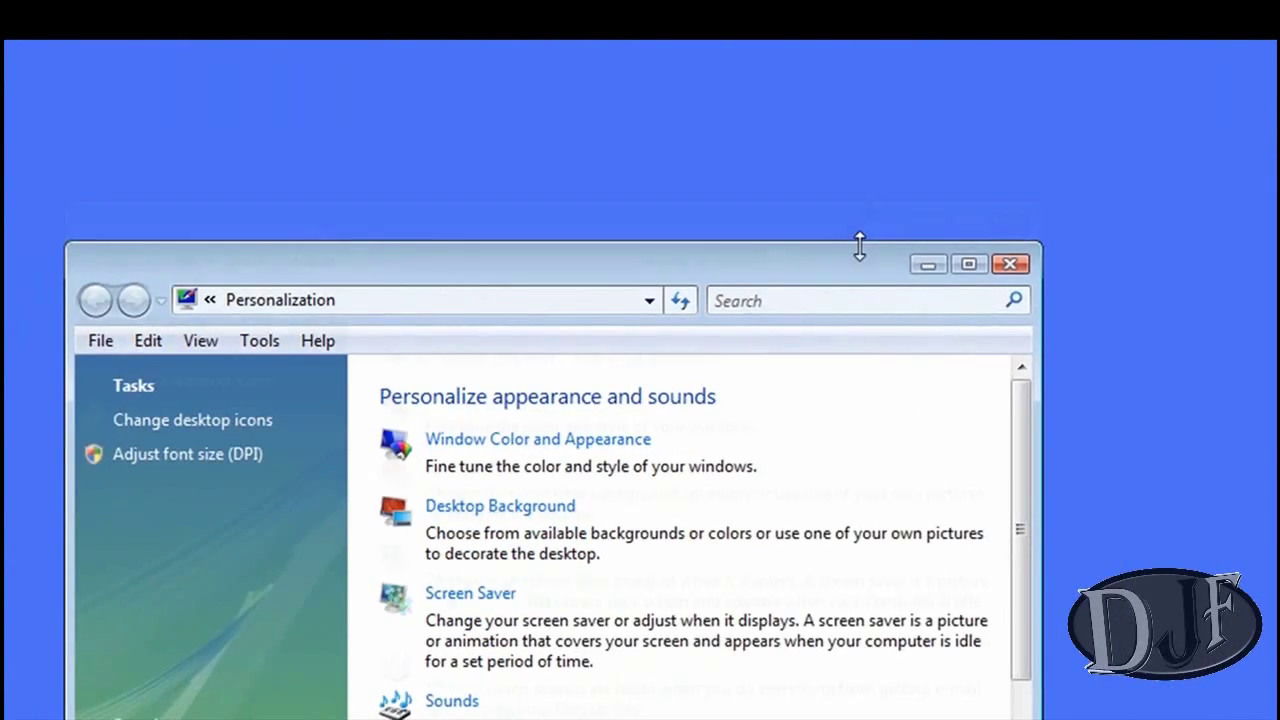
pyautogui.moveTo(857, 246); pyautogui.dragTo(869, 83)
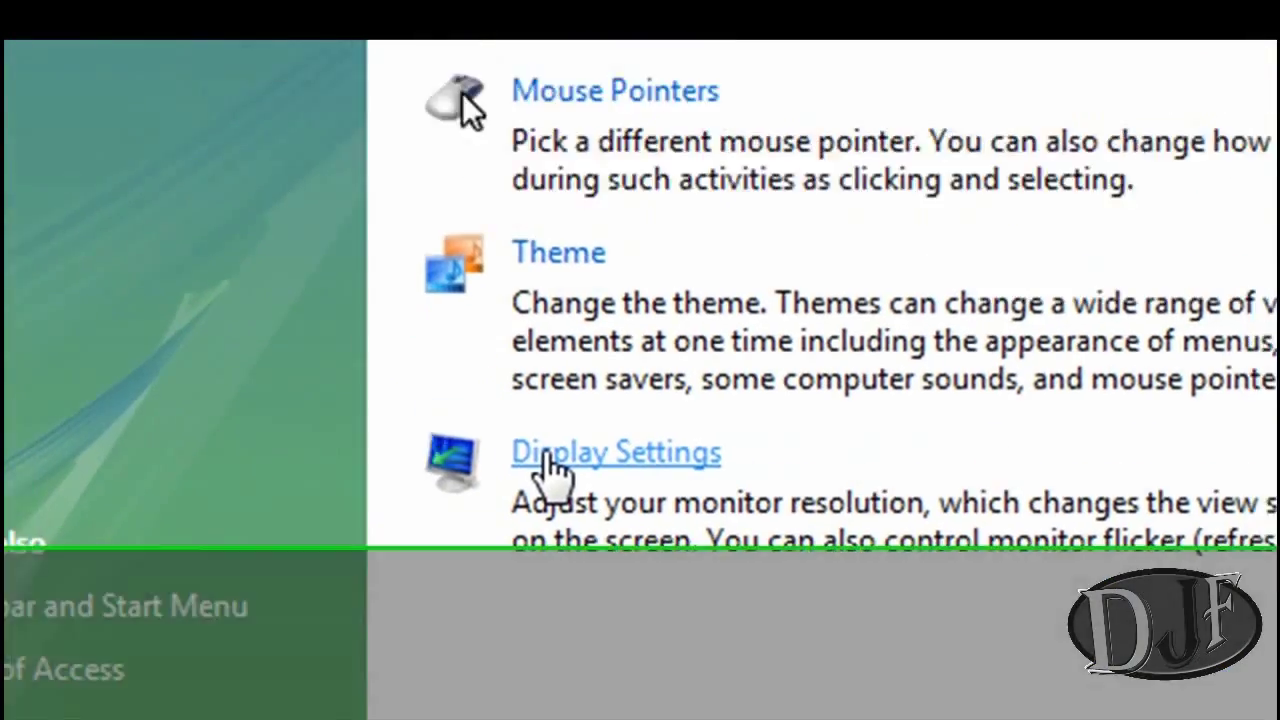
pyautogui.click(545, 435)
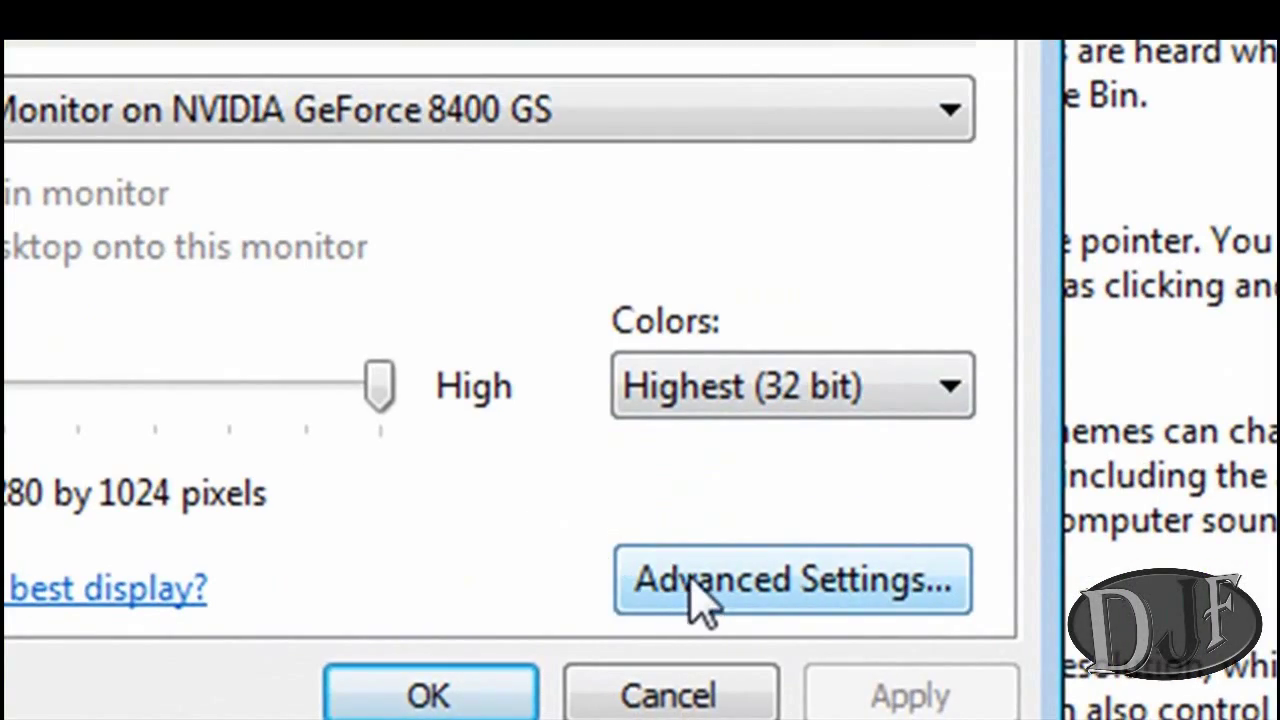
# Step: Open the advanced display settings and launch the NVIDIA Control Panel from the GeForce 8400 GS properties
pyautogui.click(700, 598)
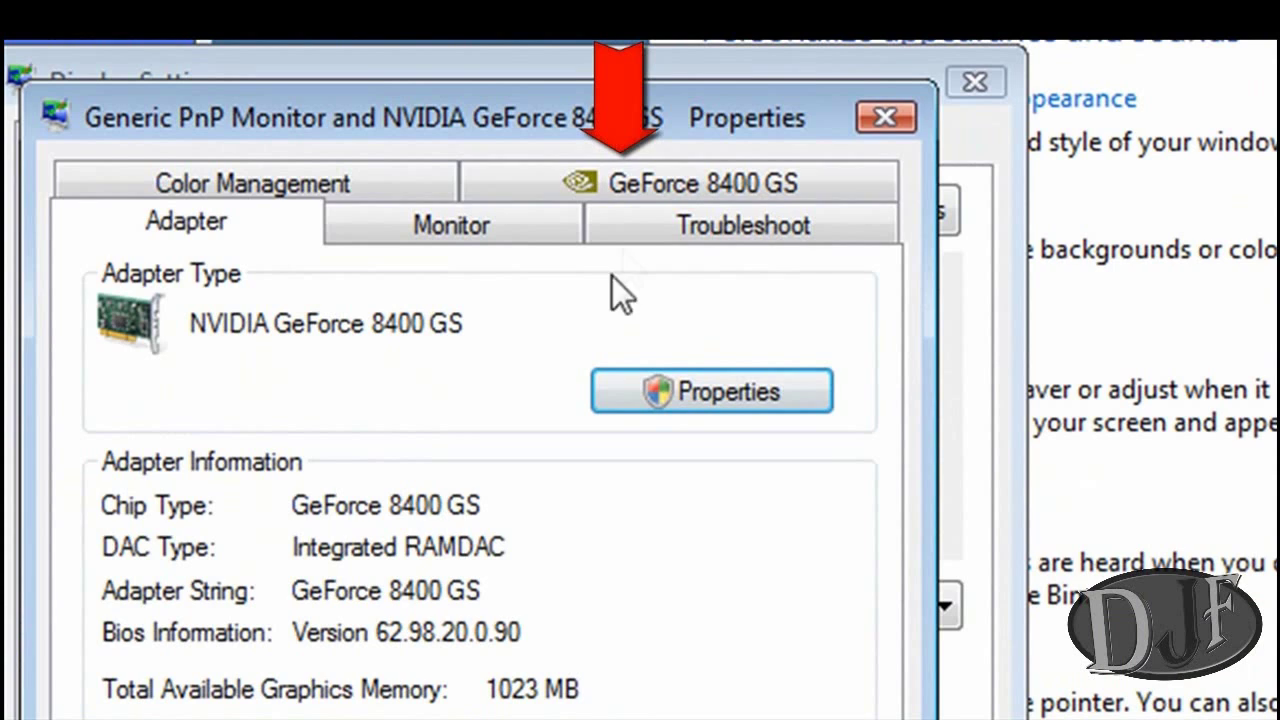
pyautogui.click(660, 186)
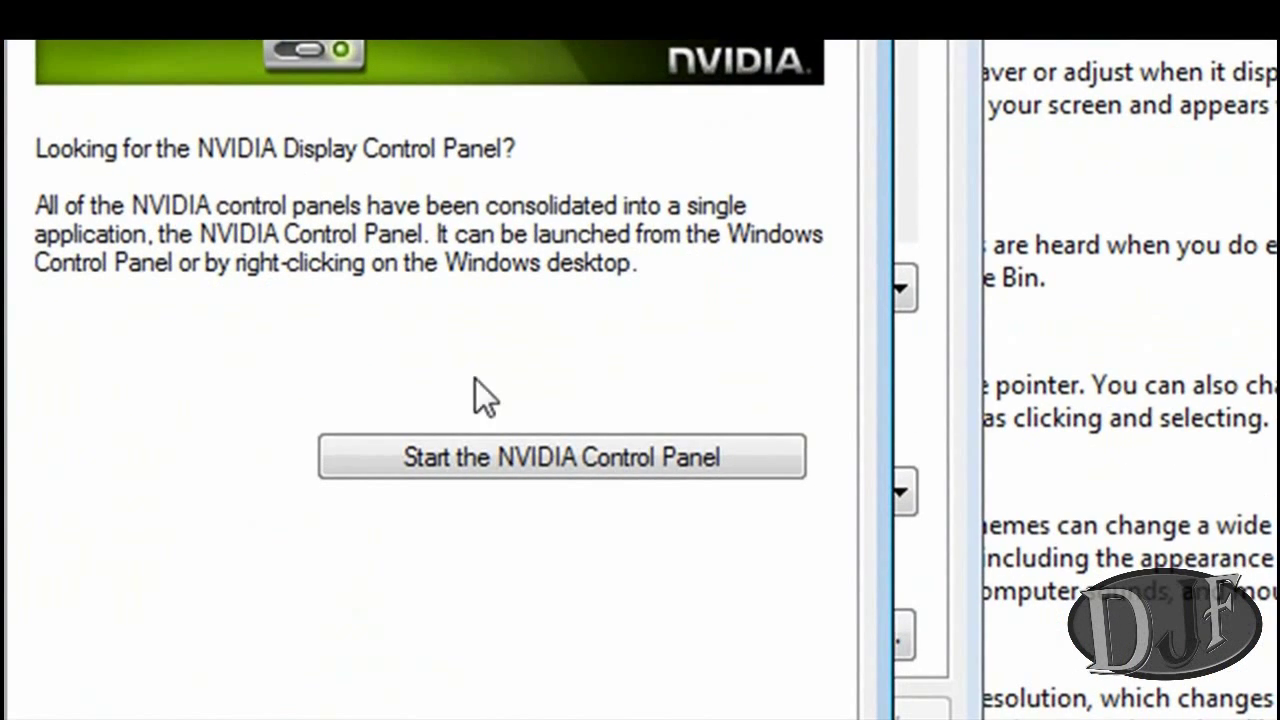
pyautogui.click(563, 455)
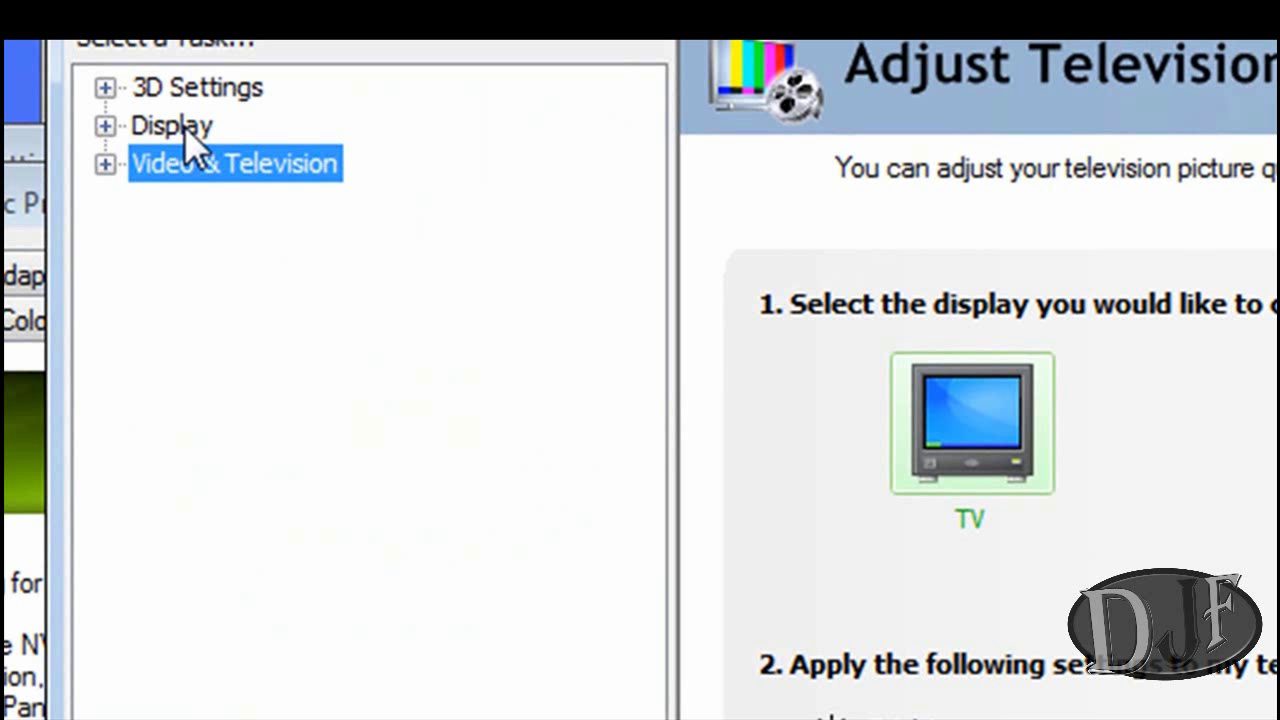
# Step: Open the multiple displays setup and enable the TV alongside the Envision SP9106R
pyautogui.click(104, 126)
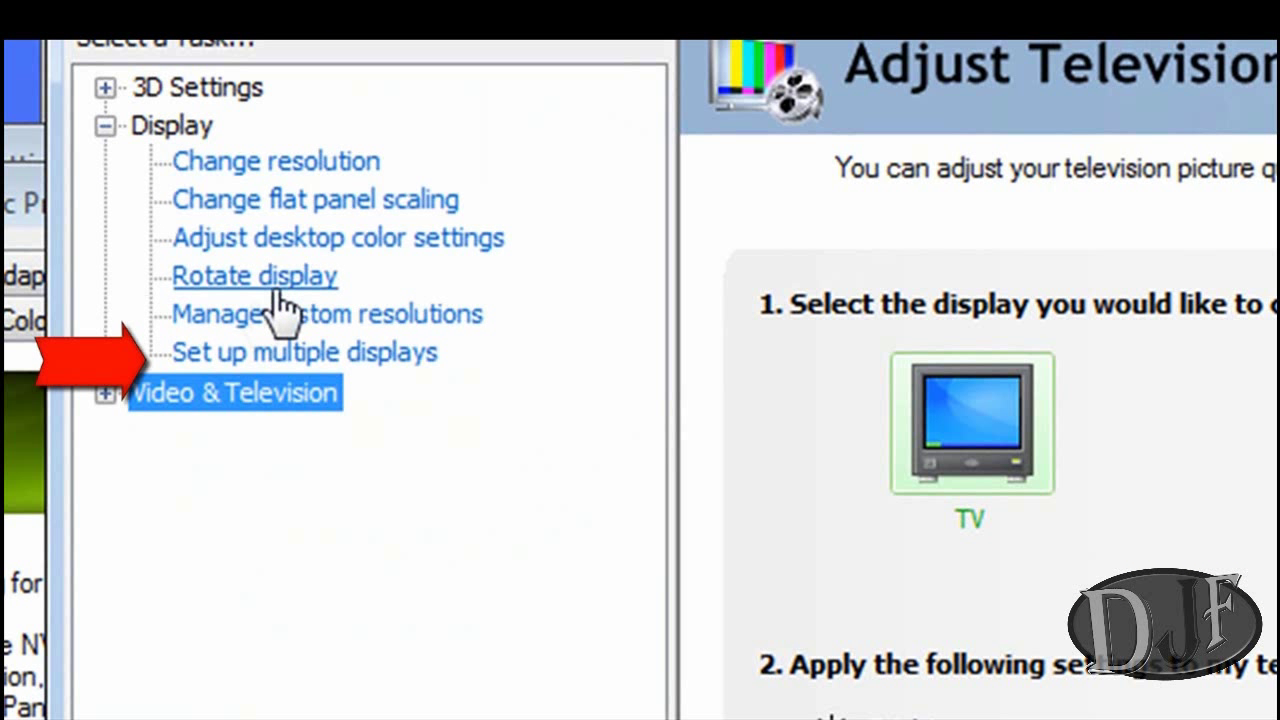
pyautogui.click(258, 360)
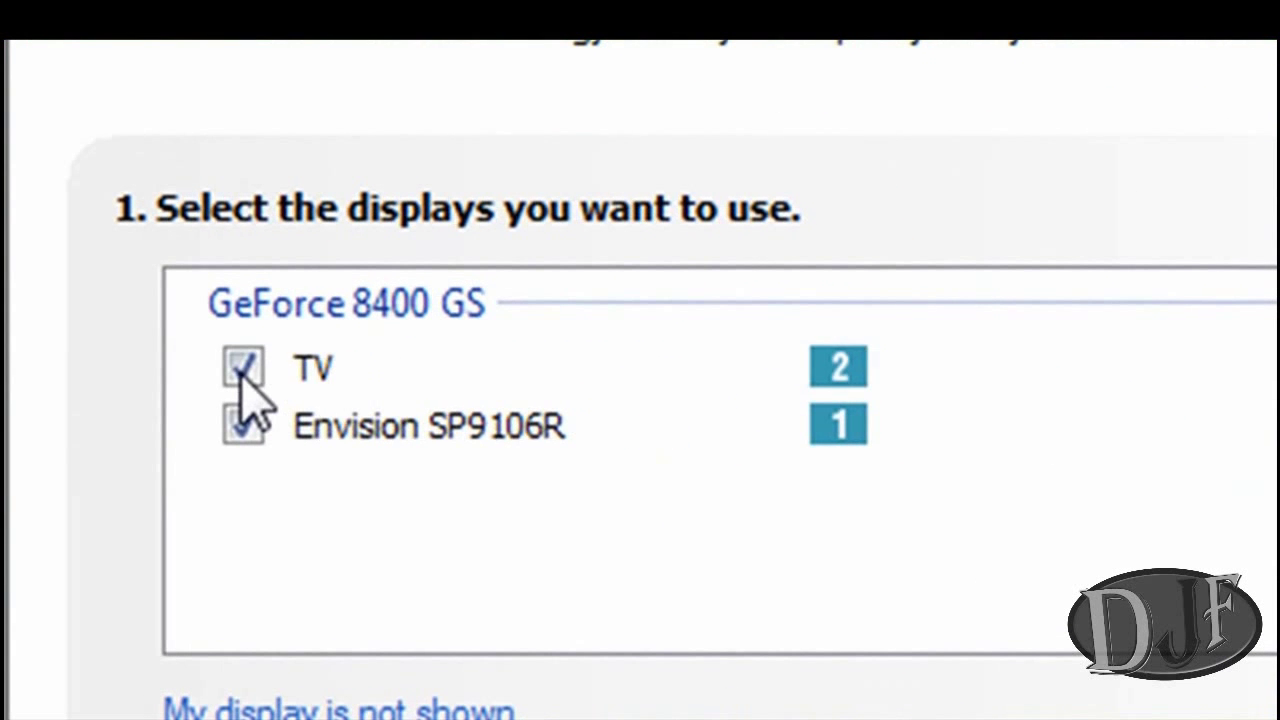
pyautogui.click(855, 428)
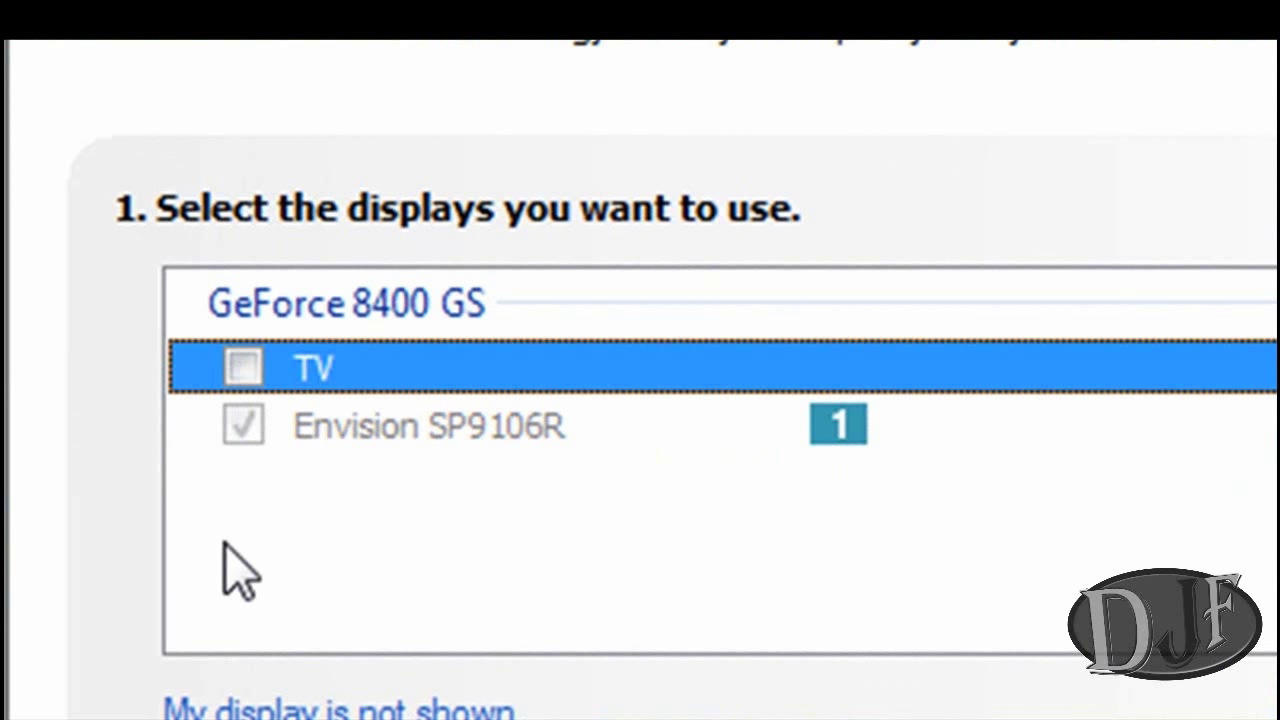
pyautogui.click(244, 366)
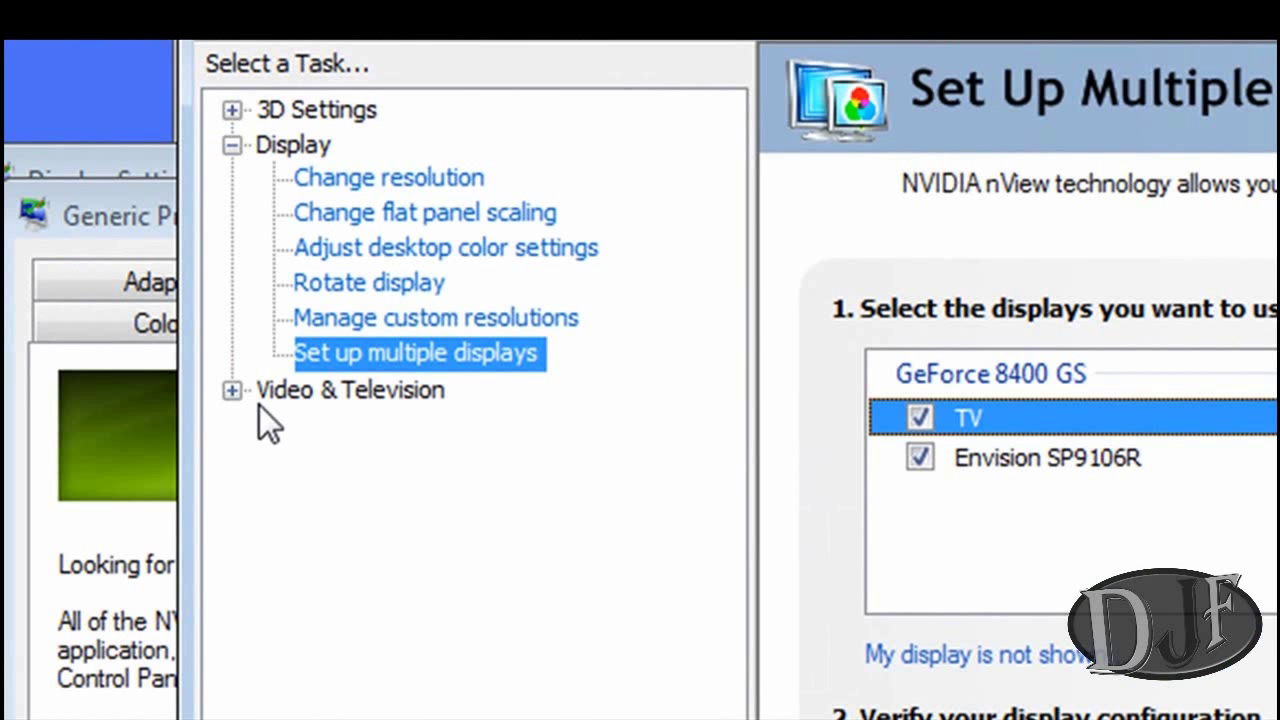
# Step: Go to the video color settings and select the TV as the display to change
pyautogui.click(233, 390)
pyautogui.click(350, 428)
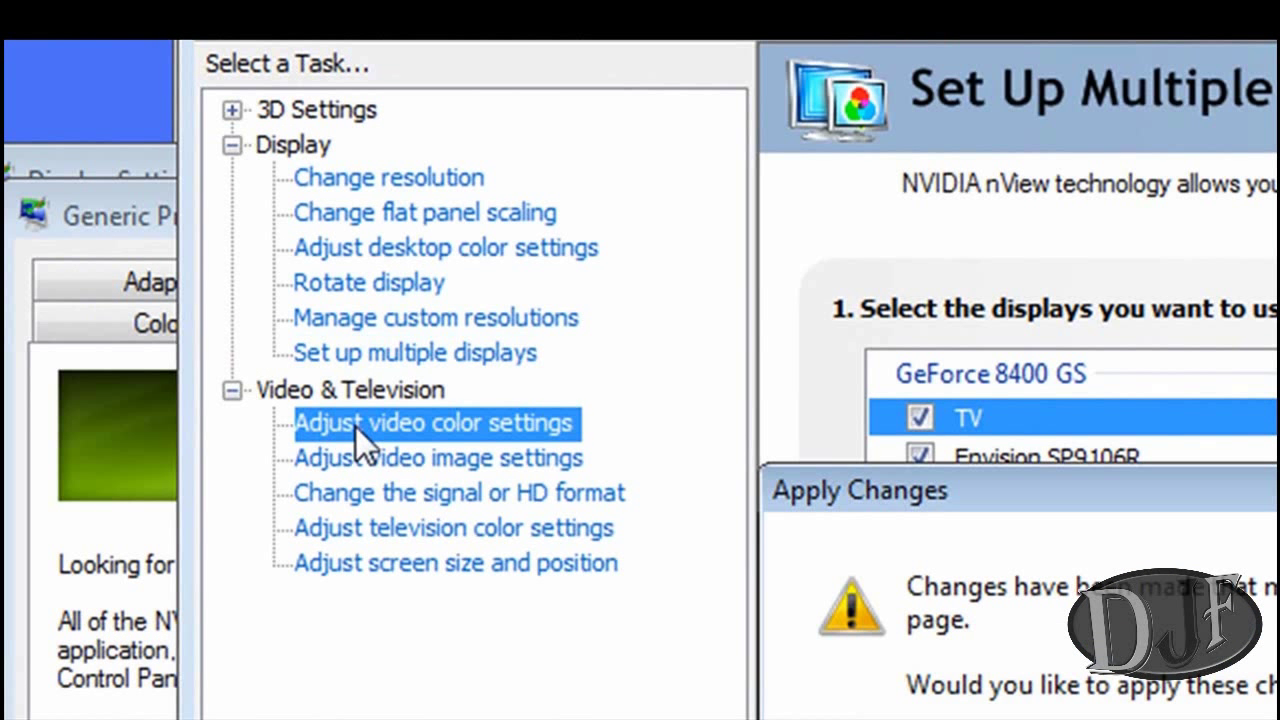
pyautogui.click(890, 712)
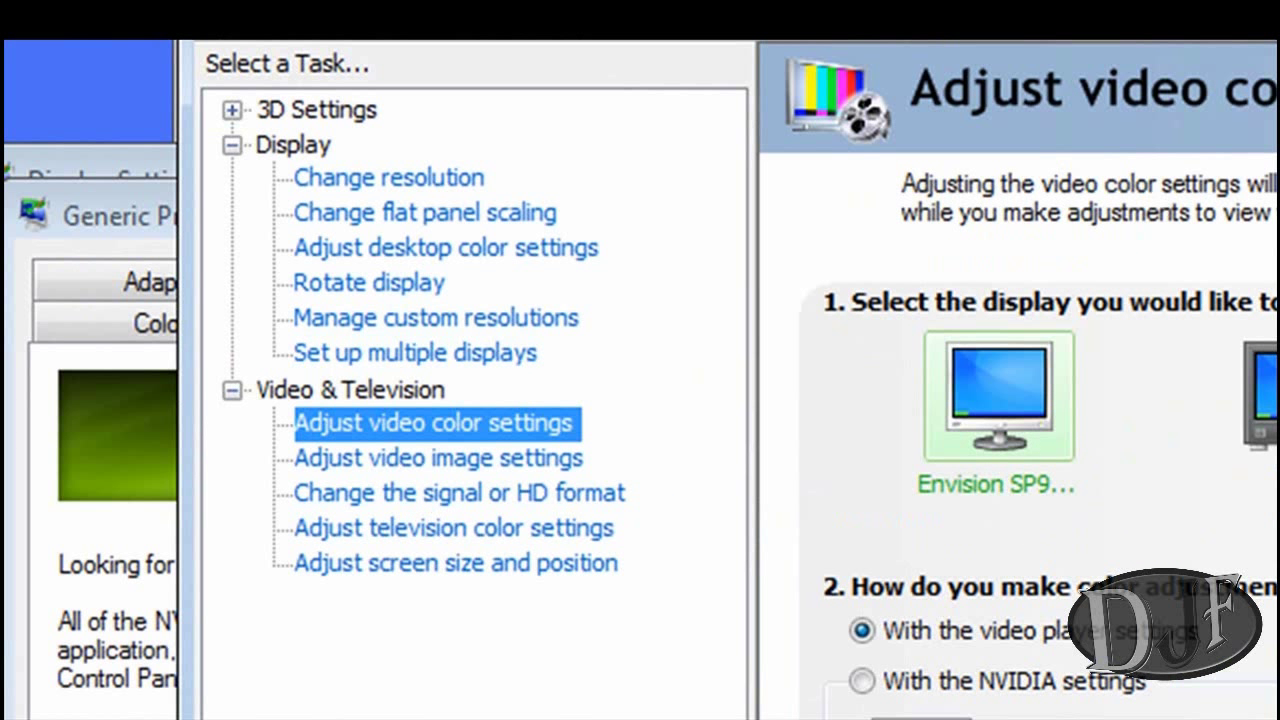
pyautogui.click(1258, 395)
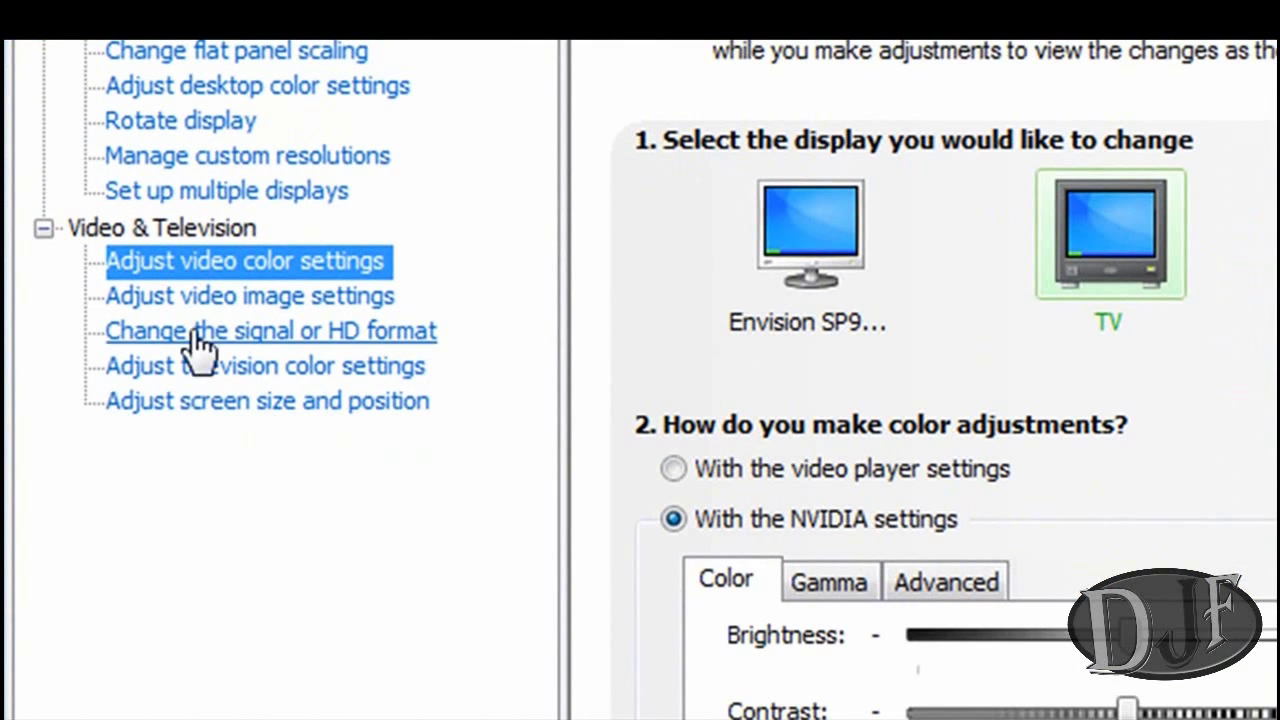
# Step: Review the settings for video image, signal or HD format, television color, and screen size and position
pyautogui.click(210, 296)
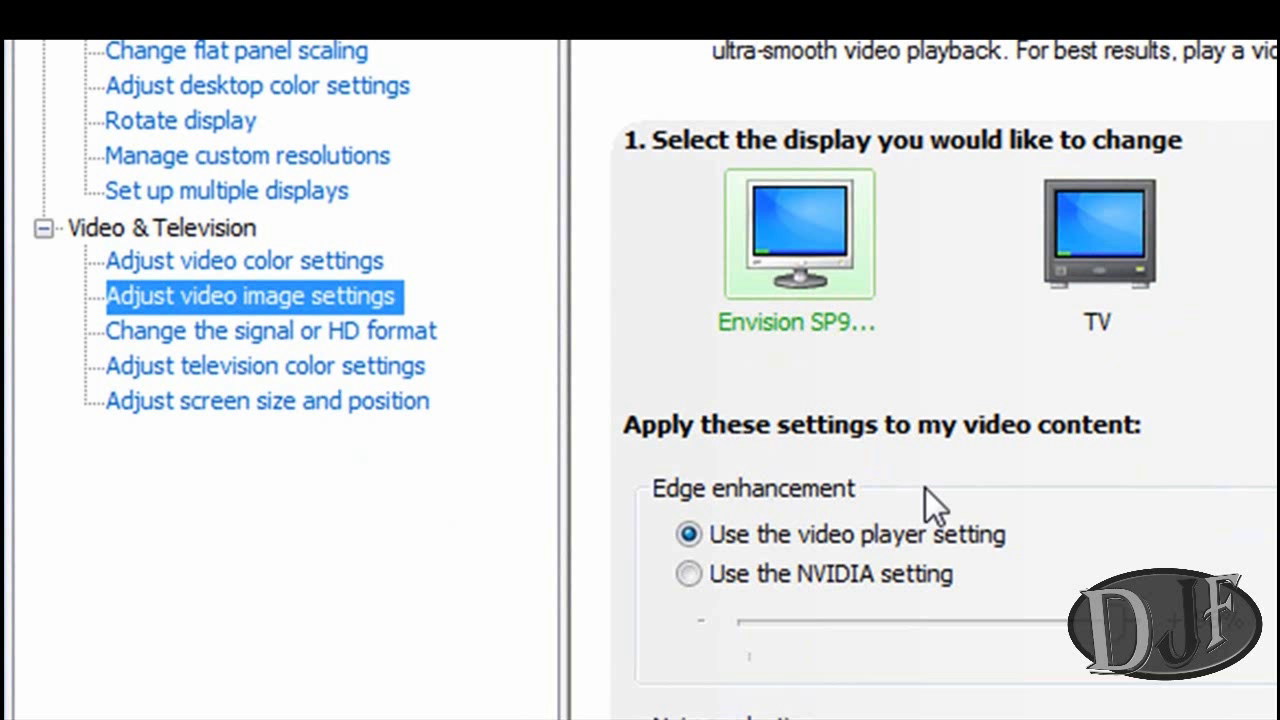
pyautogui.click(172, 334)
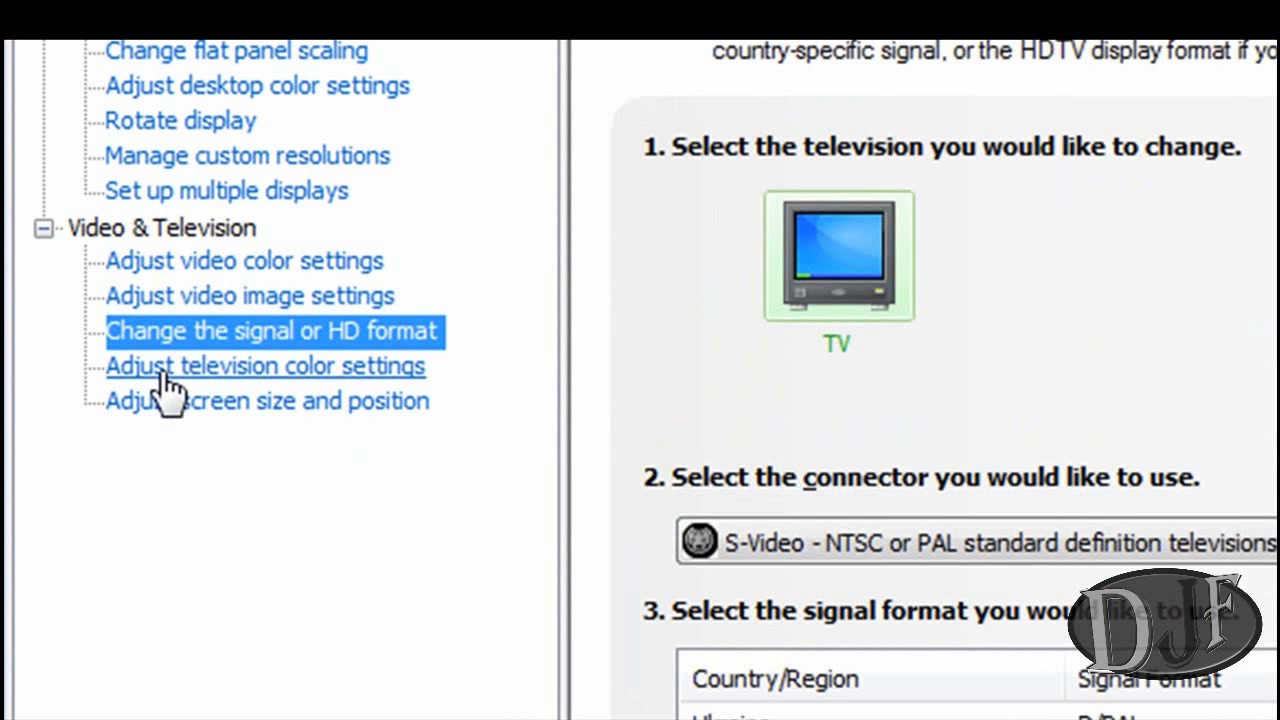
pyautogui.click(172, 366)
pyautogui.click(220, 402)
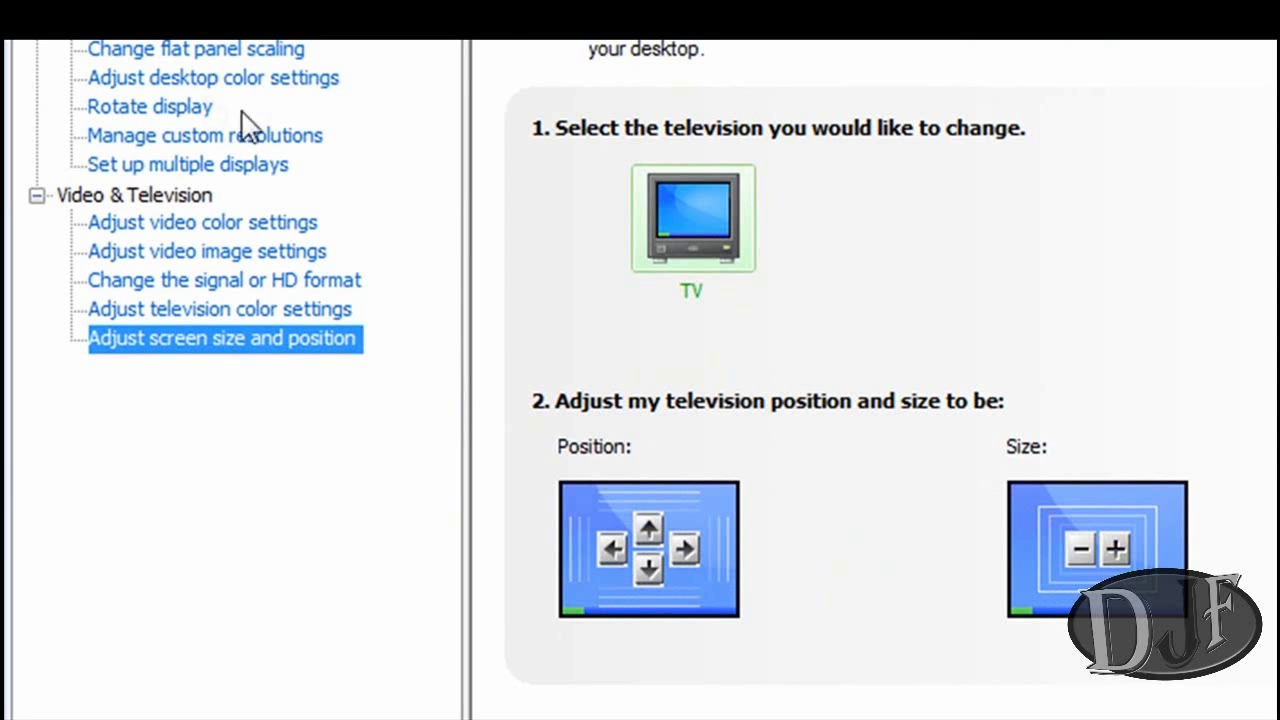
# Step: Look through the display resolution and custom resolution settings
pyautogui.click(140, 28)
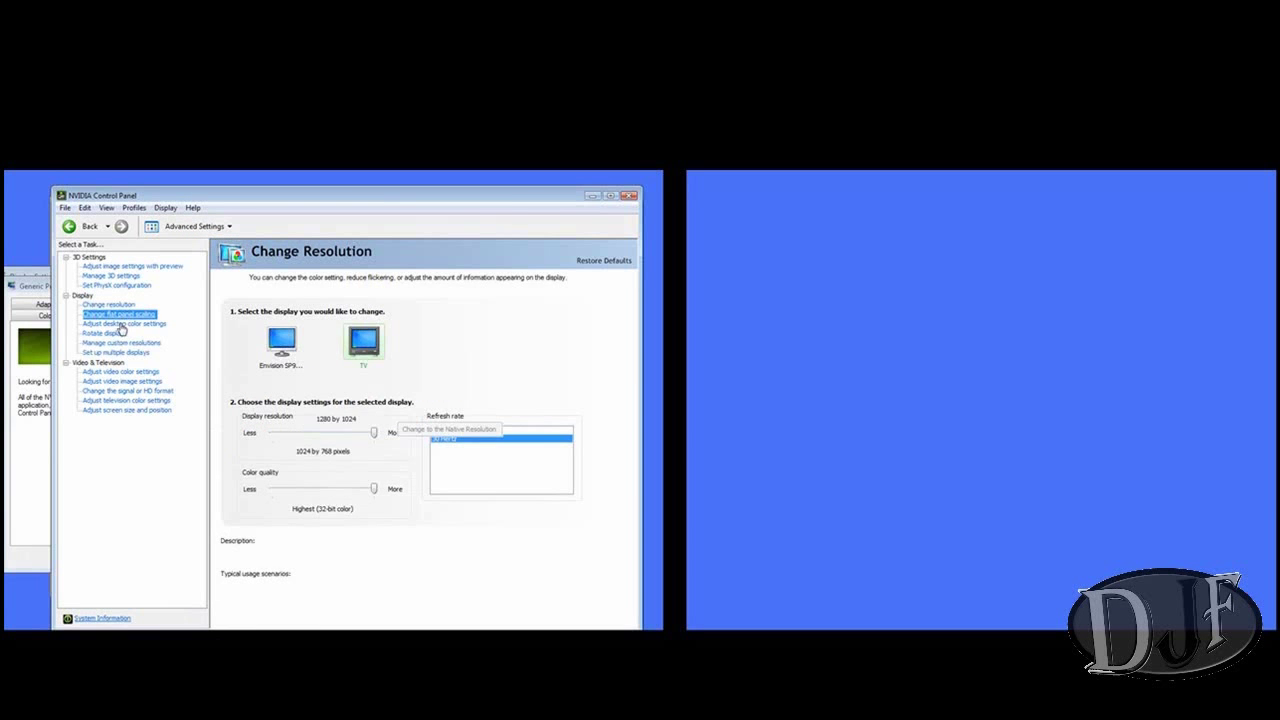
pyautogui.click(105, 345)
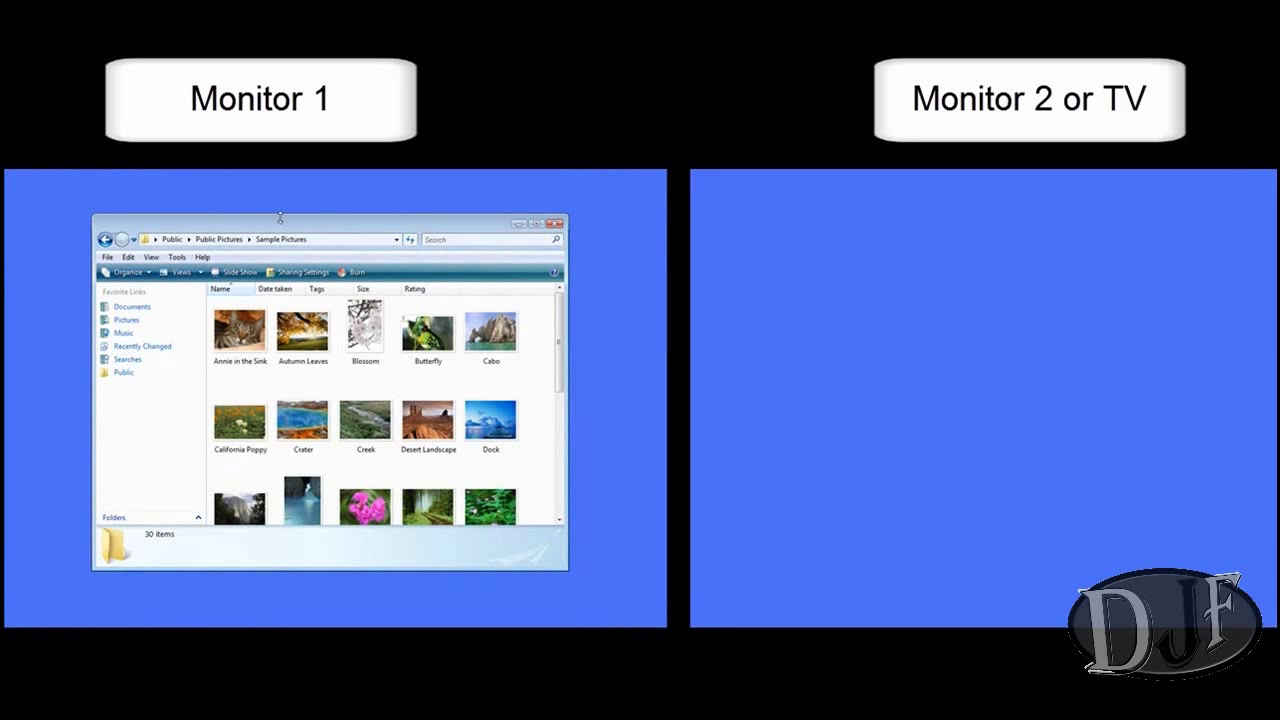
# Step: Move the Sample Pictures window slightly on the first monitor and close it
pyautogui.moveTo(281, 220); pyautogui.dragTo(270, 245)
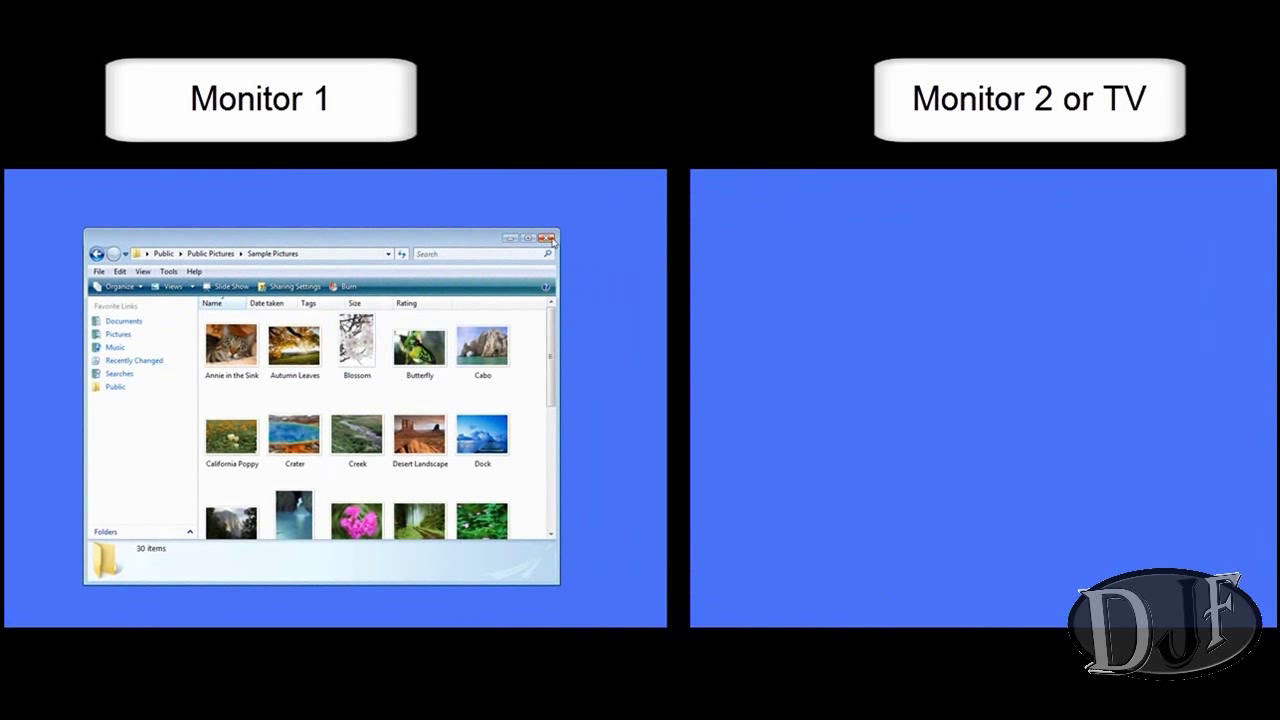
pyautogui.click(551, 240)
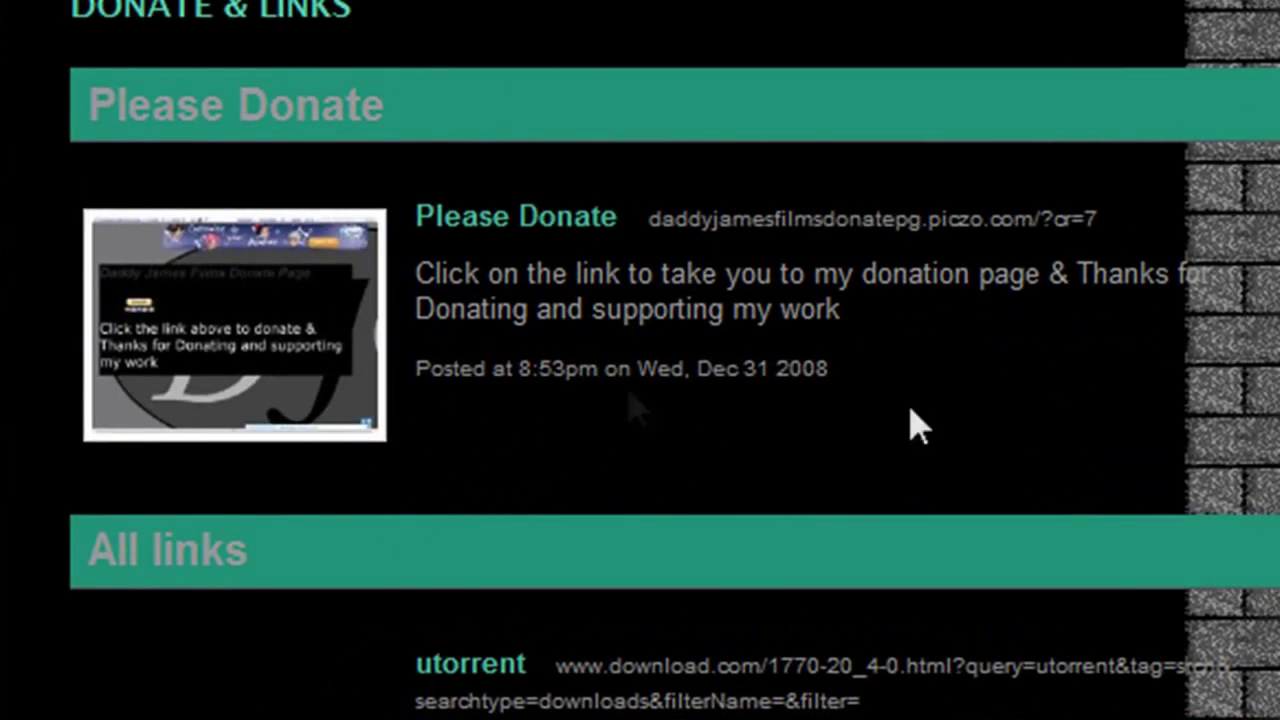
# Step: Browse the program links listed on the Donate & Links page
pyautogui.scroll(-15, 640, 360)
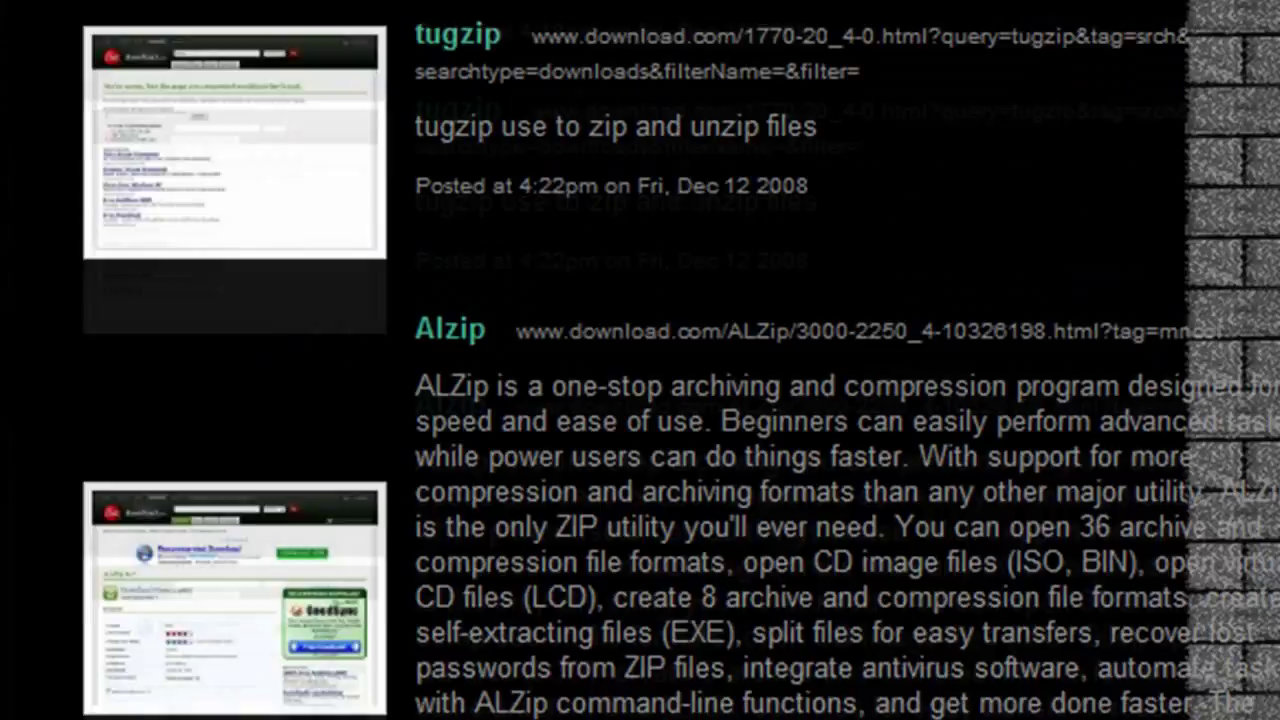